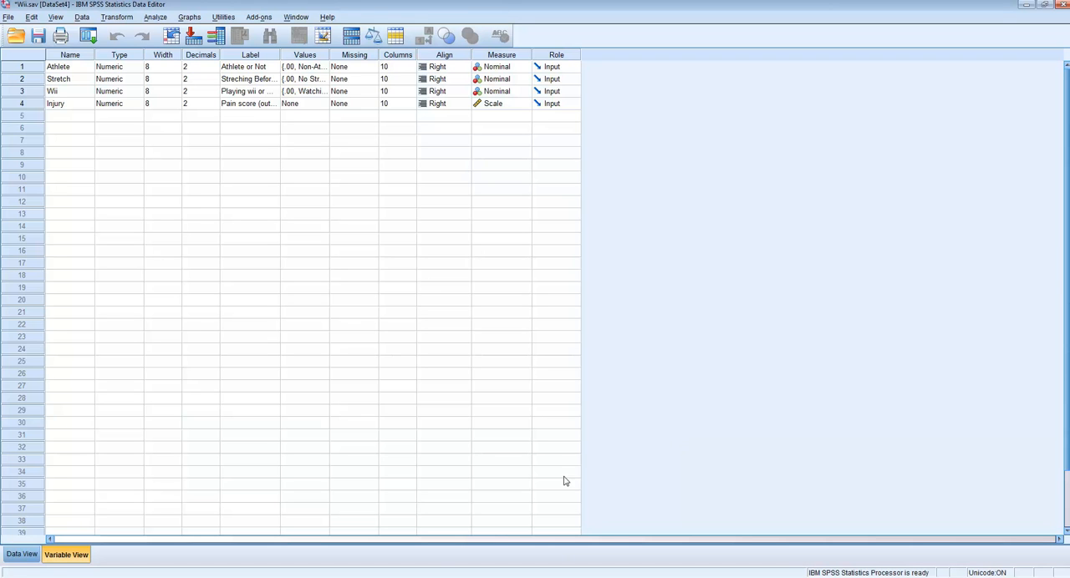
Switch to Chrome and examine the athlete and non-athlete interaction graph in Figure 19 of chapter13.pdf
{"action": "left_click", "coordinate": [418, 577]}
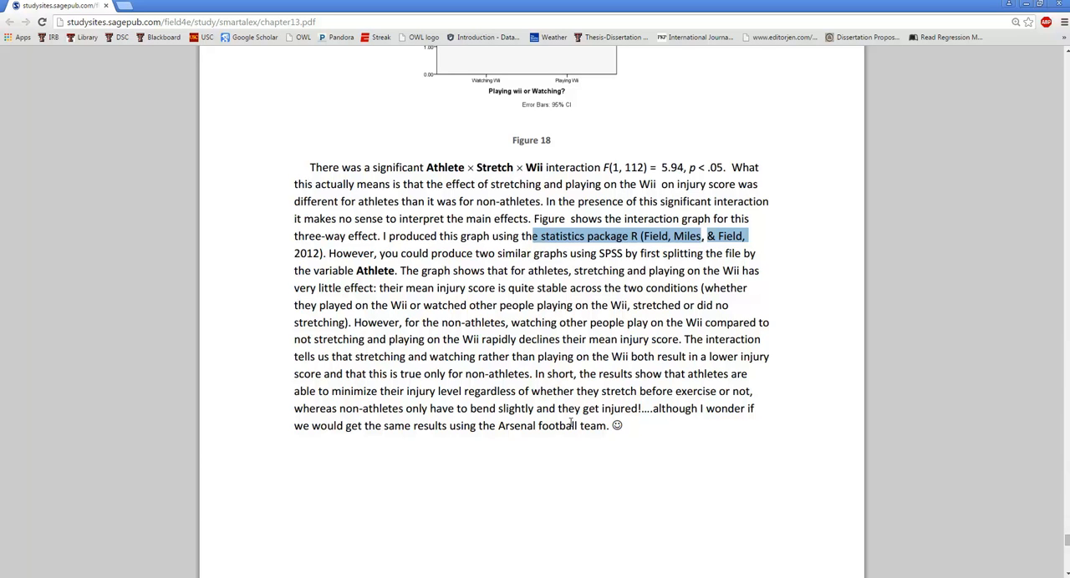
{"action": "left_click", "coordinate": [520, 341]}
{"action": "scroll", "coordinate": [521, 343], "scroll_direction": "down", "scroll_amount": 3}
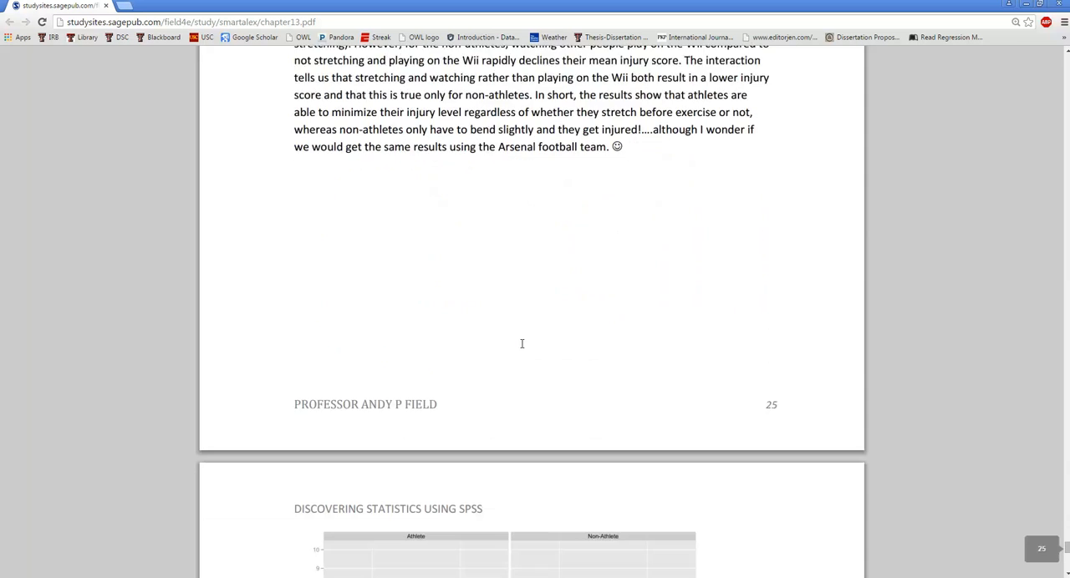
{"action": "scroll", "coordinate": [522, 351], "scroll_direction": "down", "scroll_amount": 2}
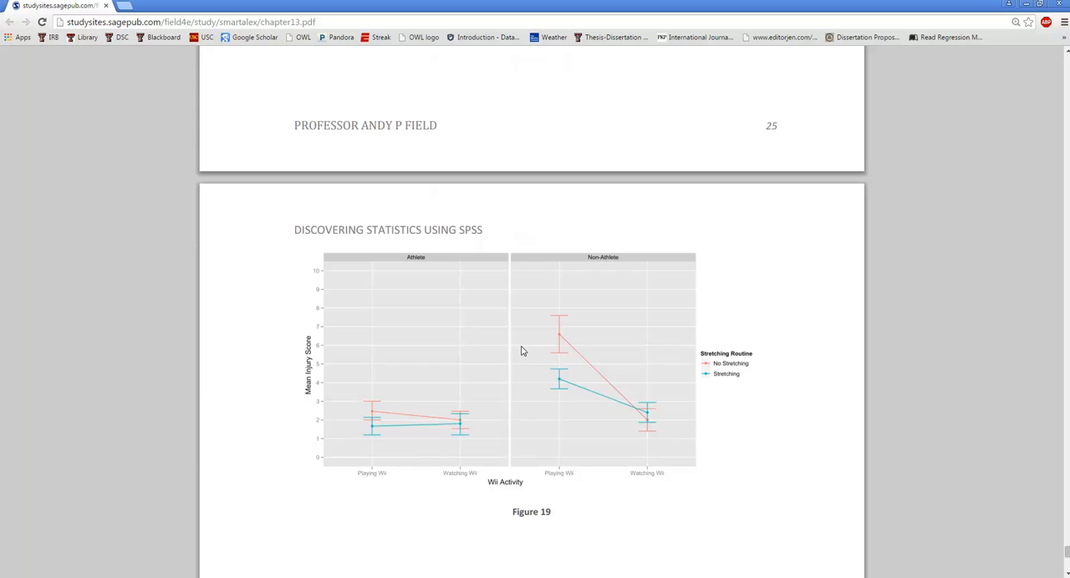
Switch to the Wii.sav dataset in SPSS and split the file by Athlete or Not, using the Compare groups option
{"action": "mouse_move", "coordinate": [485, 577]}
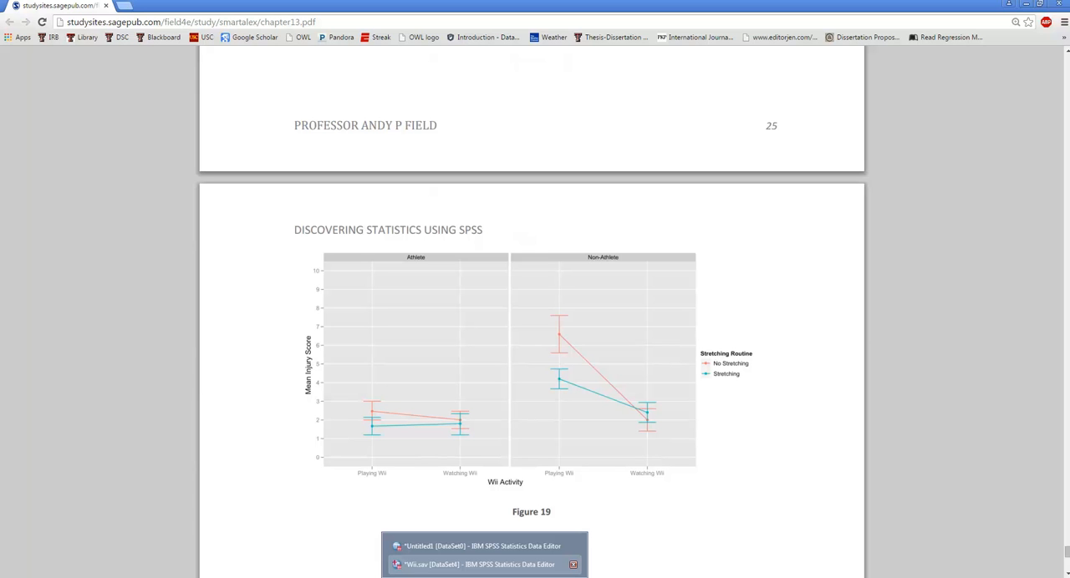
{"action": "left_click", "coordinate": [481, 565]}
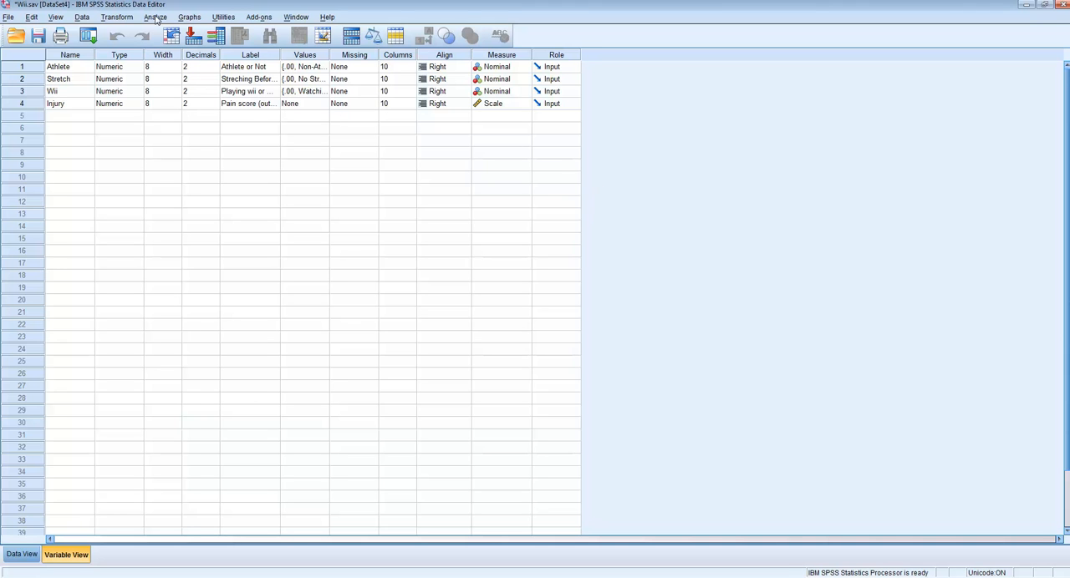
{"action": "left_click", "coordinate": [81, 17]}
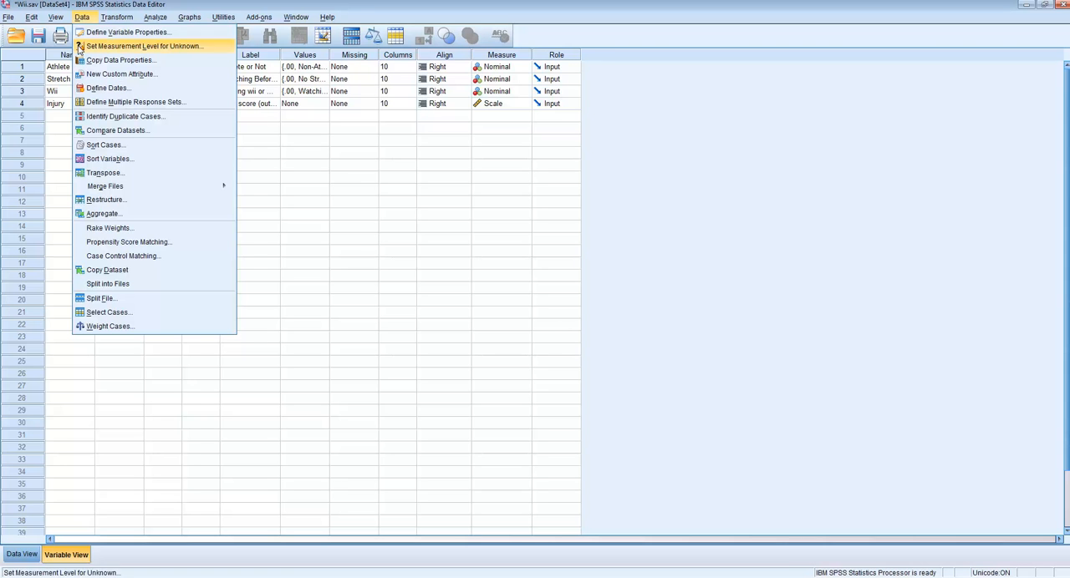
{"action": "left_click", "coordinate": [100, 299]}
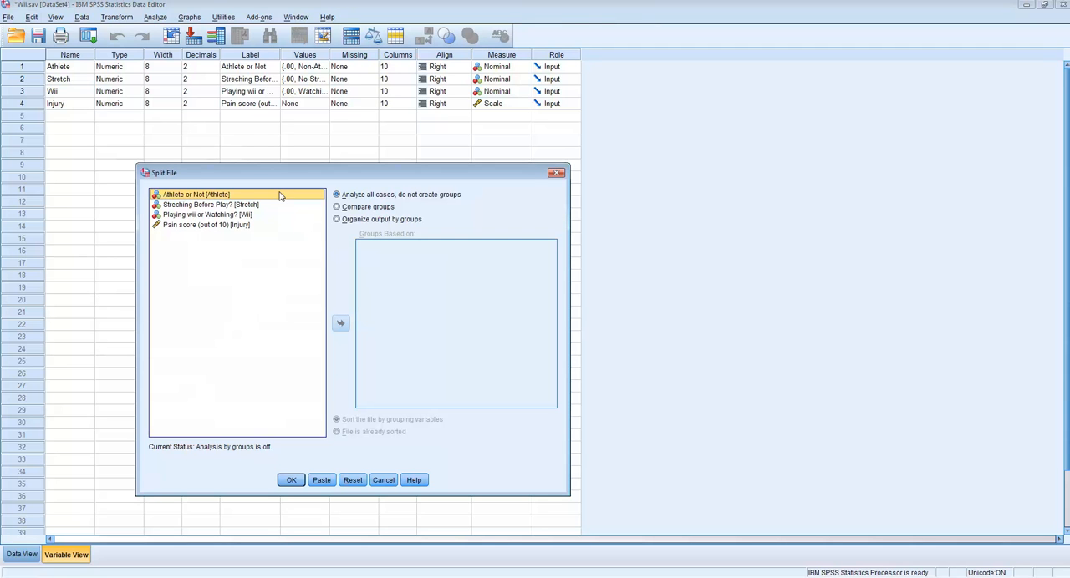
{"action": "left_click", "coordinate": [245, 194]}
{"action": "left_click", "coordinate": [364, 207]}
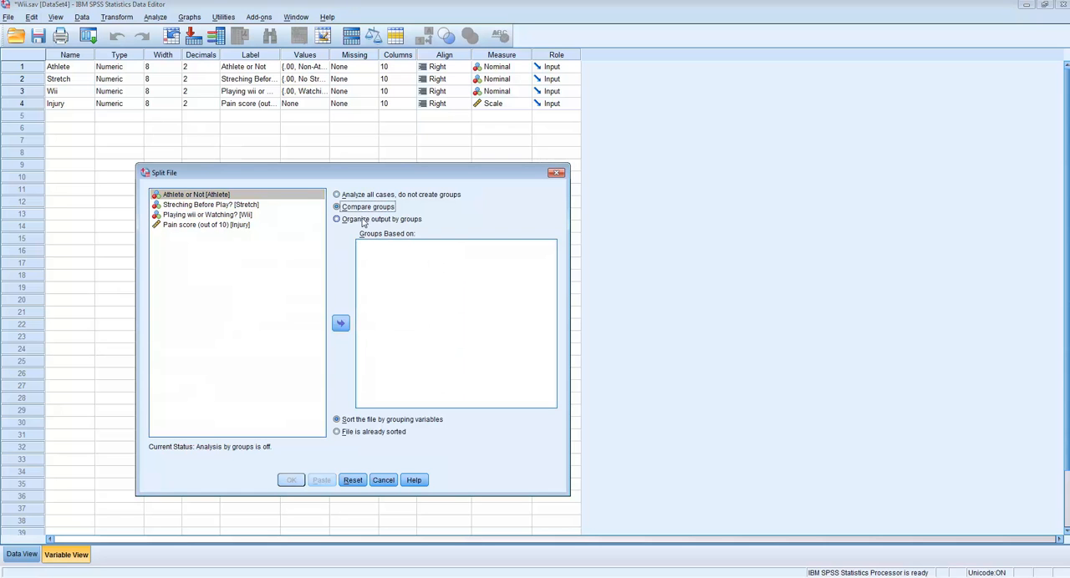
{"action": "left_click", "coordinate": [340, 325]}
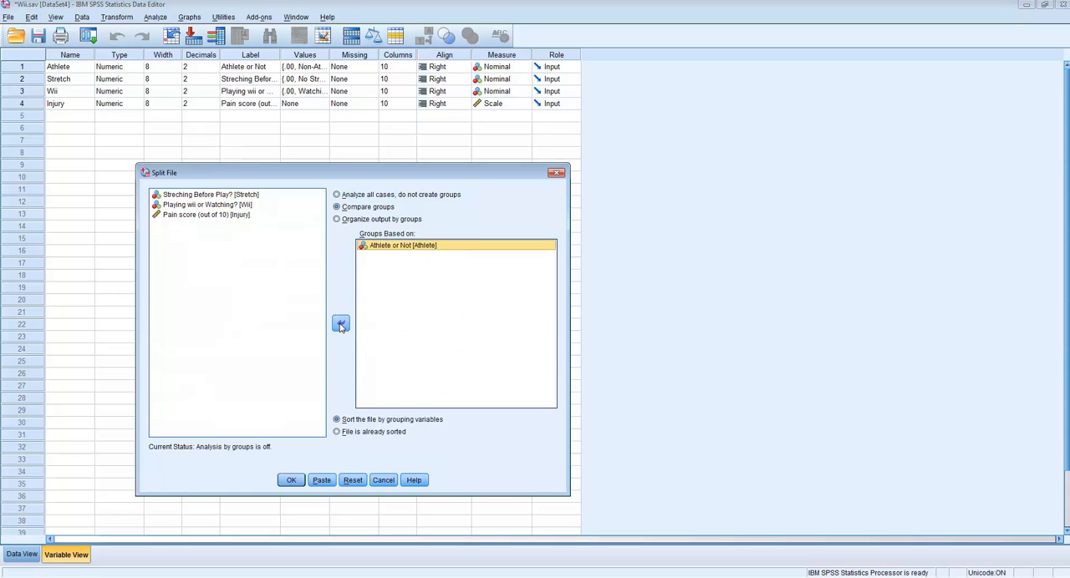
{"action": "left_click", "coordinate": [291, 479]}
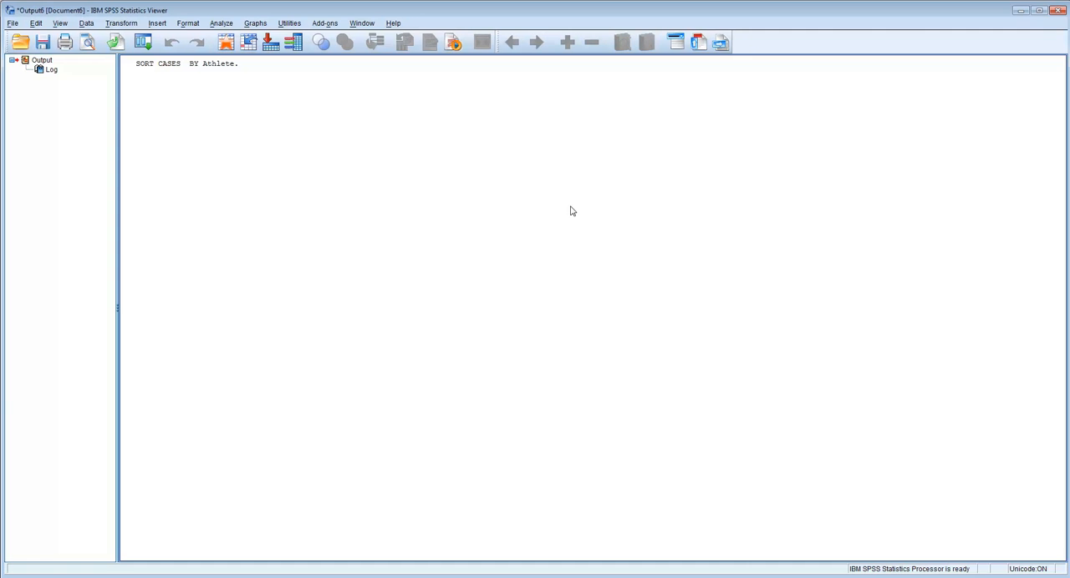
Reset the Chart Builder and set up a multiple line chart with a columns panel variable
{"action": "left_click", "coordinate": [255, 24]}
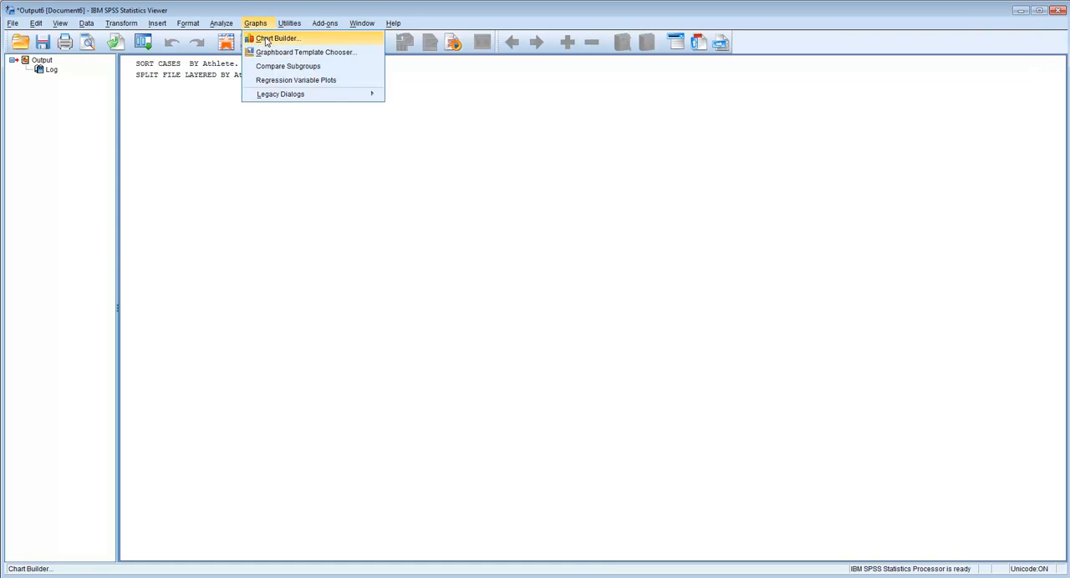
{"action": "left_click", "coordinate": [270, 39]}
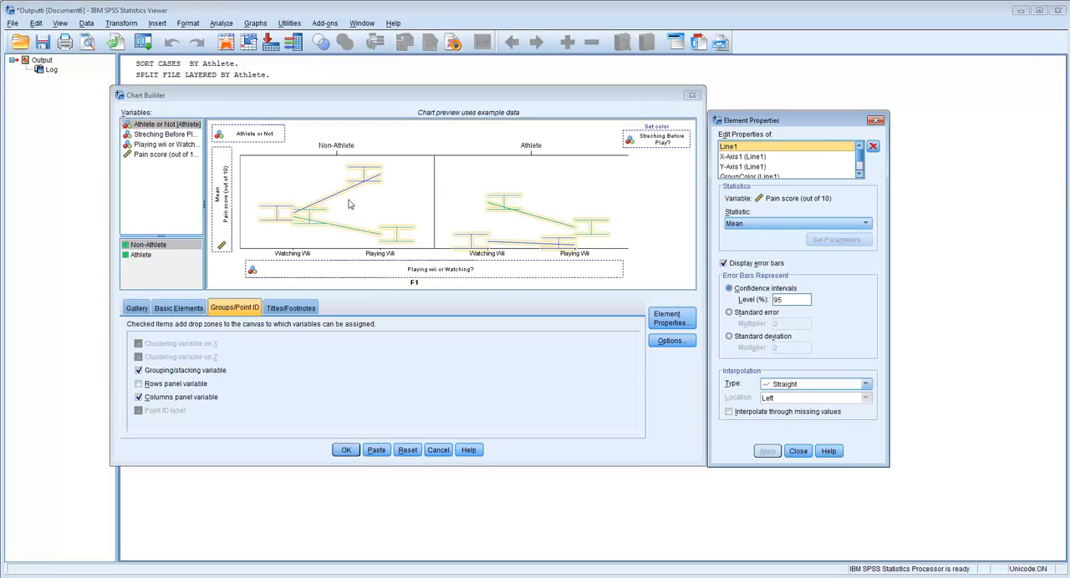
{"action": "left_click", "coordinate": [408, 452]}
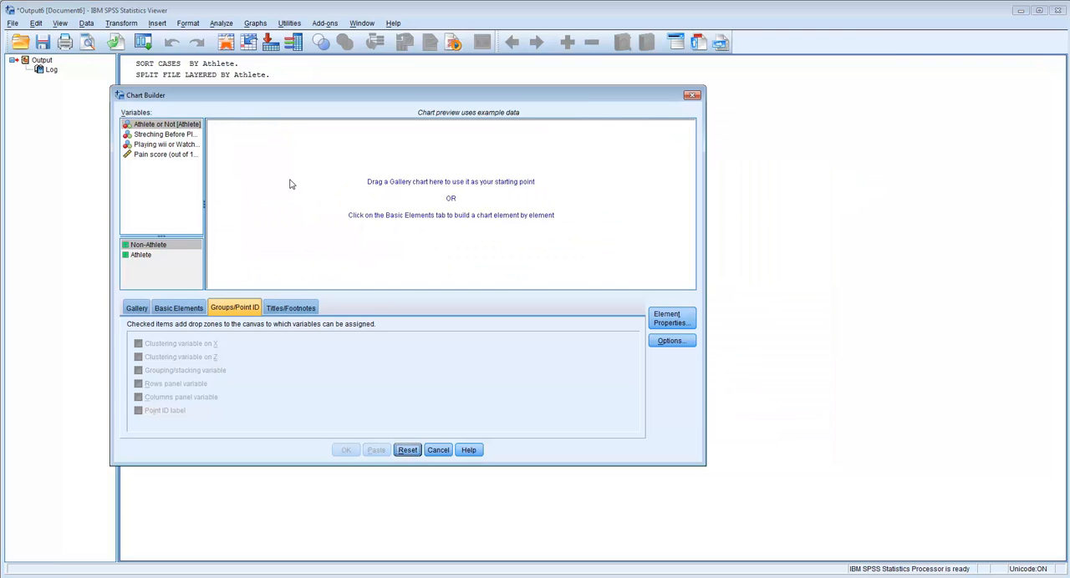
{"action": "left_click", "coordinate": [140, 309]}
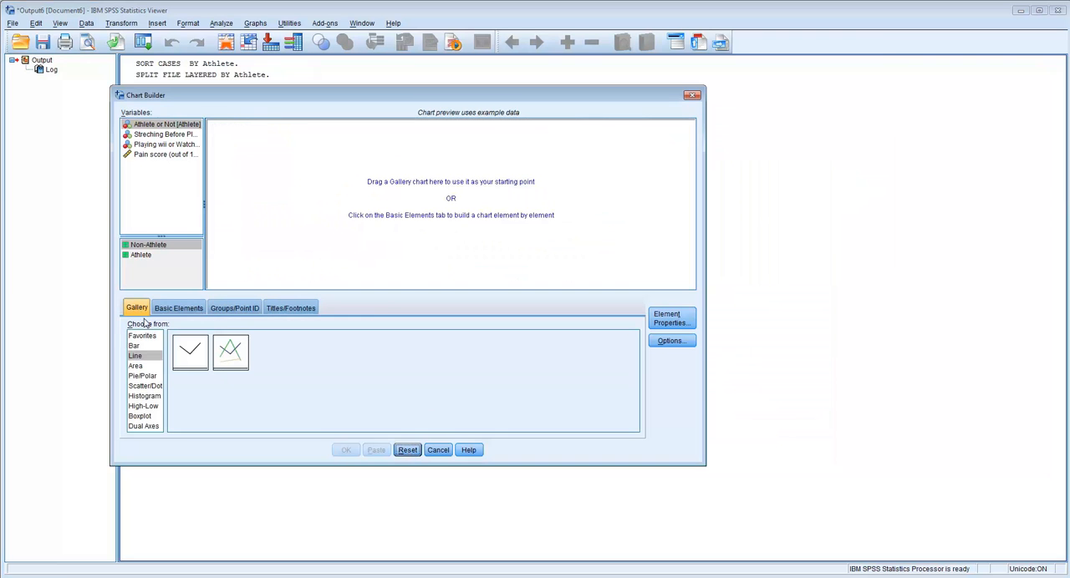
{"action": "double_click", "coordinate": [234, 353]}
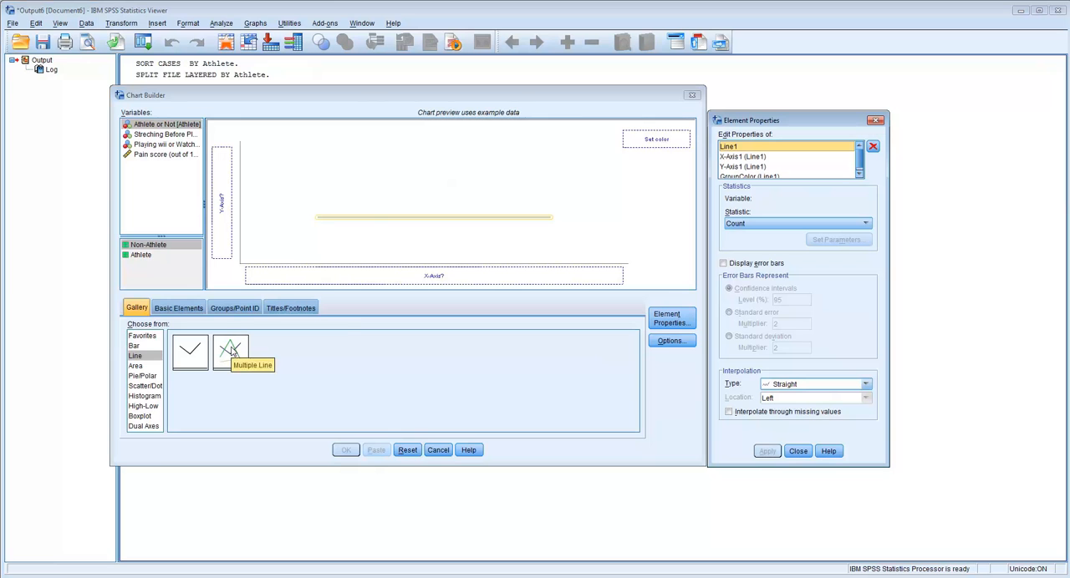
{"action": "left_click", "coordinate": [227, 310]}
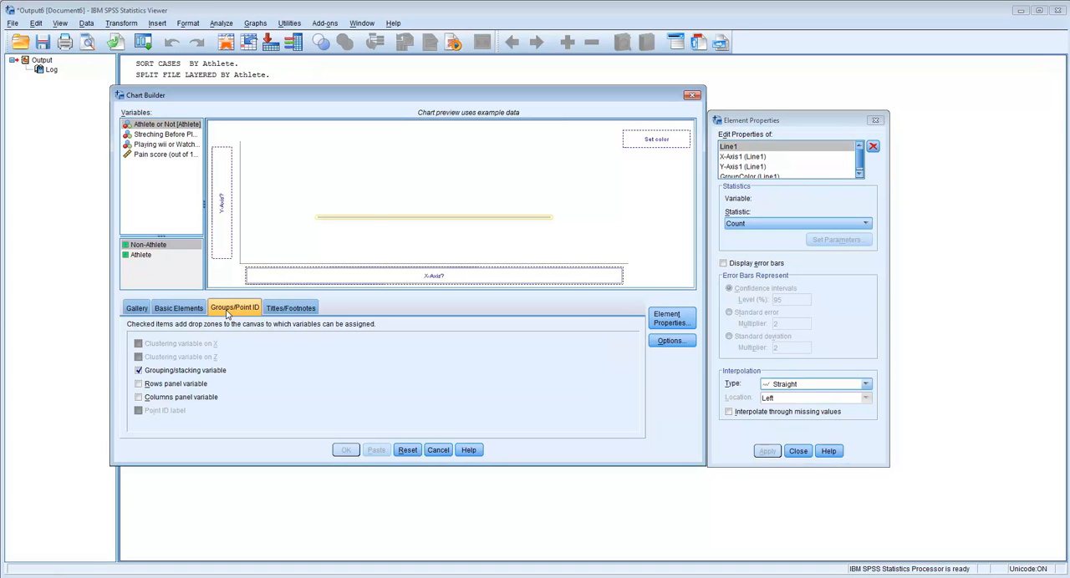
{"action": "left_click", "coordinate": [190, 397]}
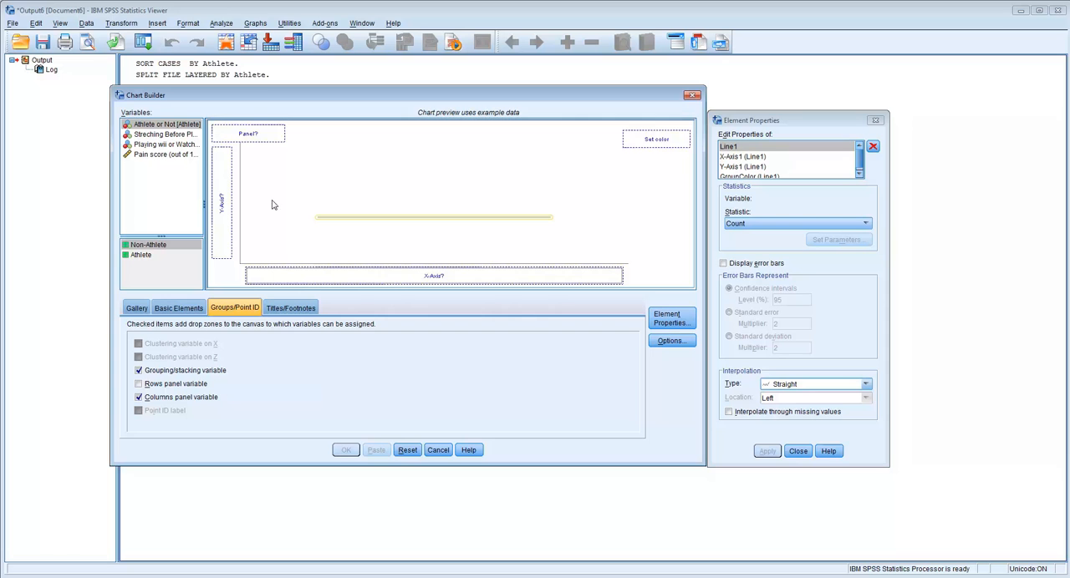
Assign Pain score (out of 10) to the chart's Y-axis and Athlete or Not to the panel zone
{"action": "left_click", "coordinate": [164, 154]}
{"action": "left_click_drag", "start_coordinate": [165, 158], "coordinate": [221, 205]}
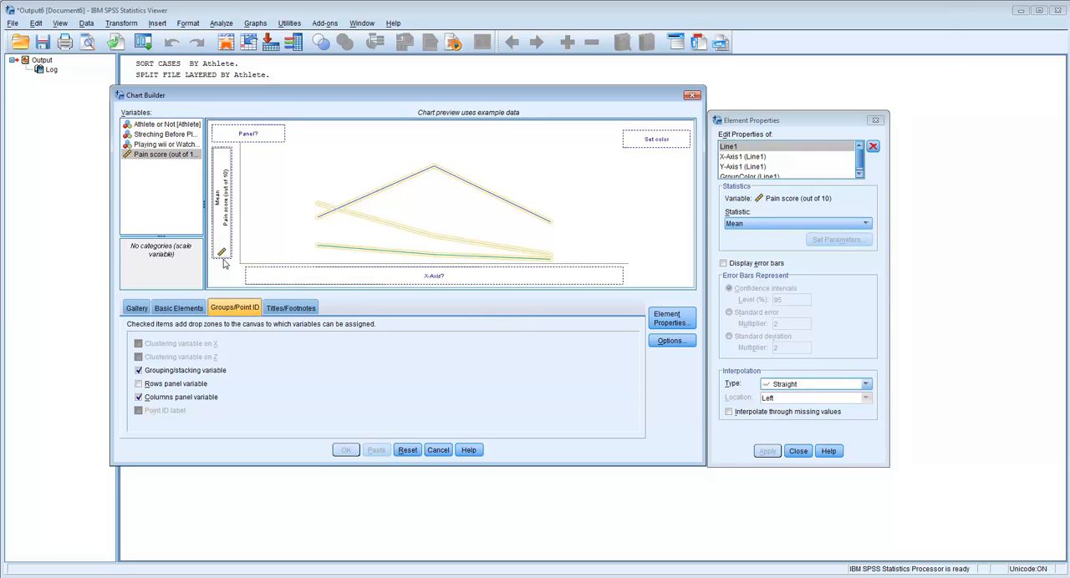
{"action": "left_click", "coordinate": [161, 127]}
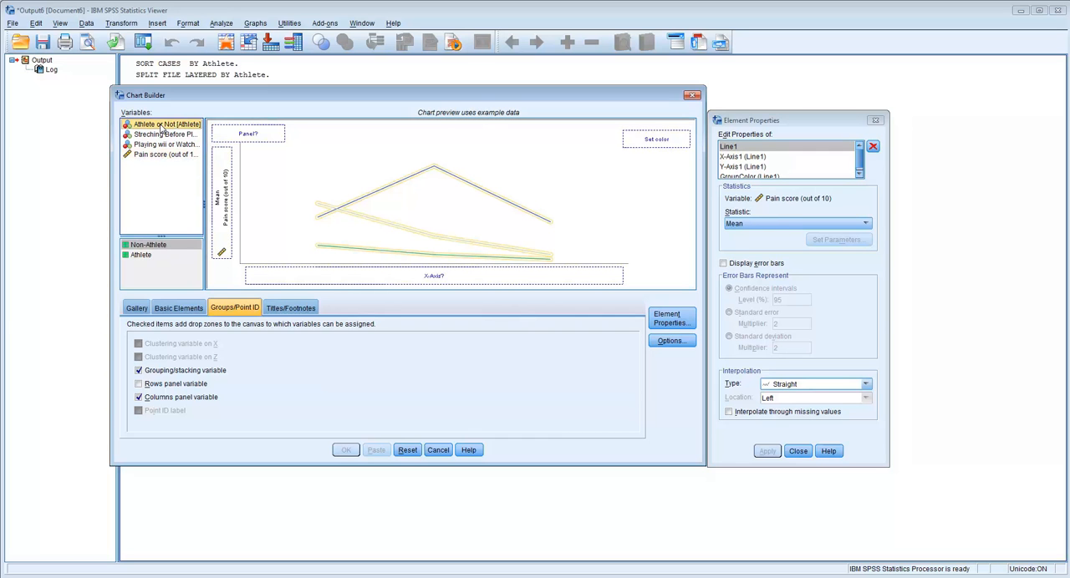
{"action": "left_click_drag", "start_coordinate": [161, 126], "coordinate": [219, 137]}
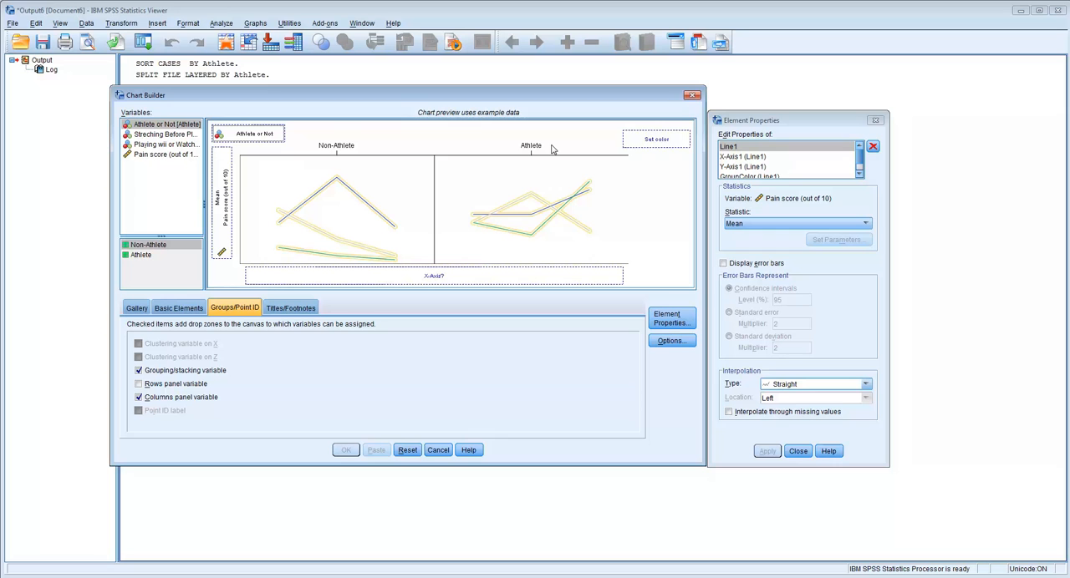
Assign Streching Before Play? to the line color and Playing wii or Watching? to the X-axis
{"action": "left_click", "coordinate": [157, 136]}
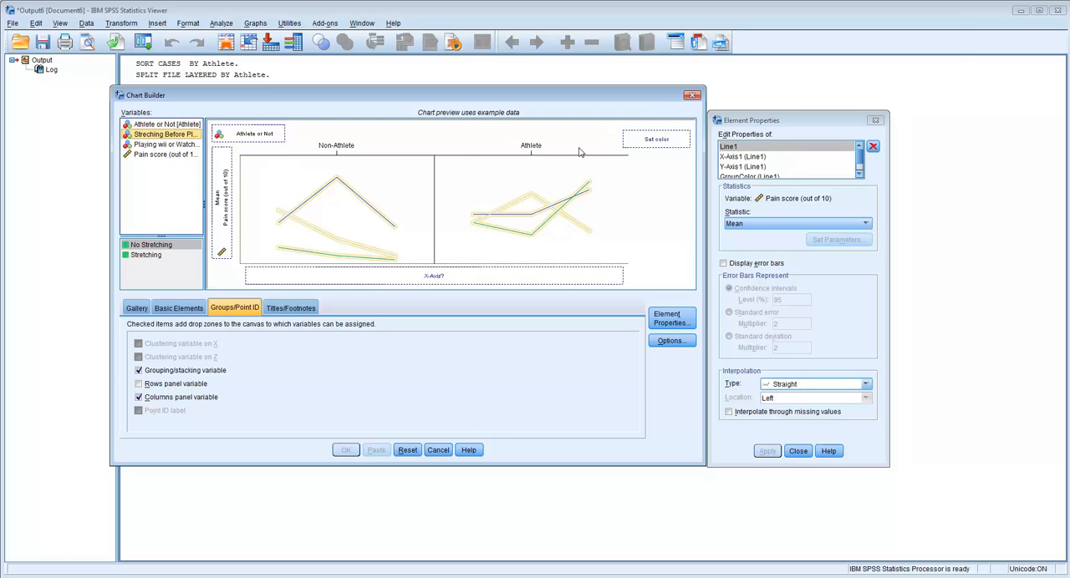
{"action": "left_click_drag", "start_coordinate": [155, 137], "coordinate": [632, 138]}
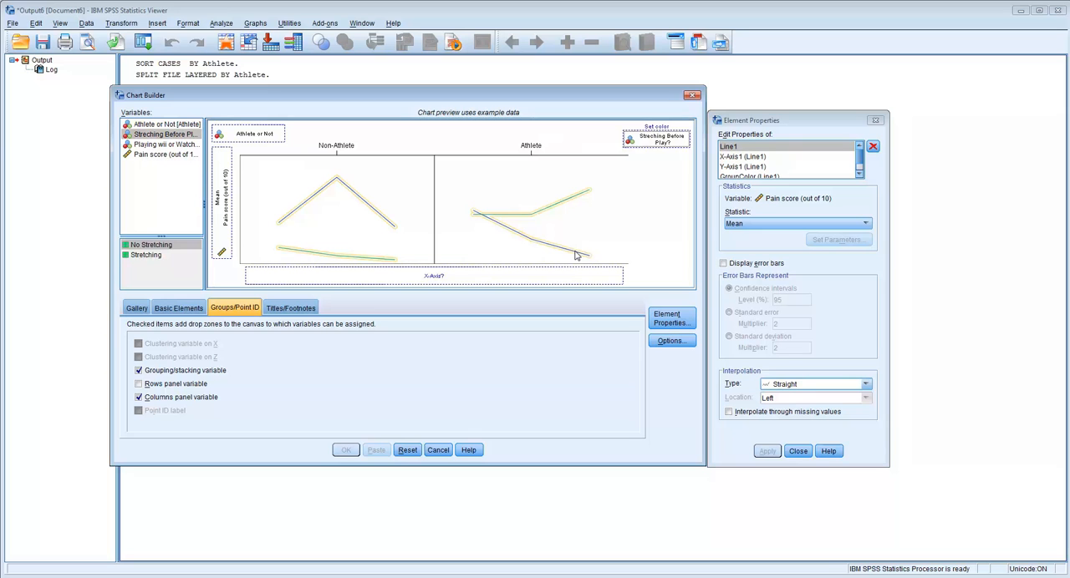
{"action": "left_click", "coordinate": [161, 146]}
{"action": "left_click_drag", "start_coordinate": [160, 147], "coordinate": [365, 276]}
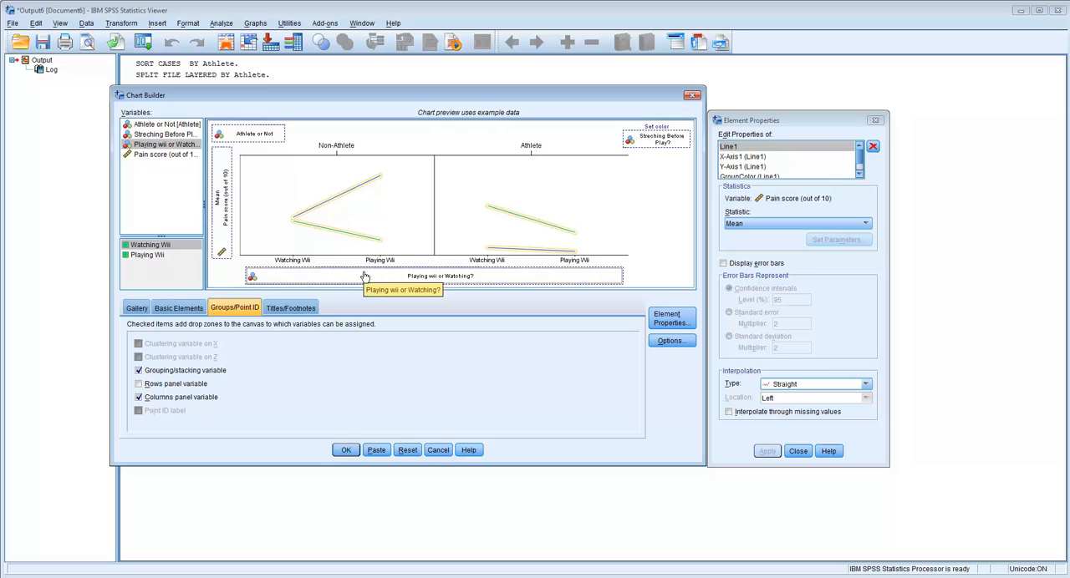
Display 95% confidence interval error bars on the lines and generate the chart
{"action": "left_click", "coordinate": [724, 264]}
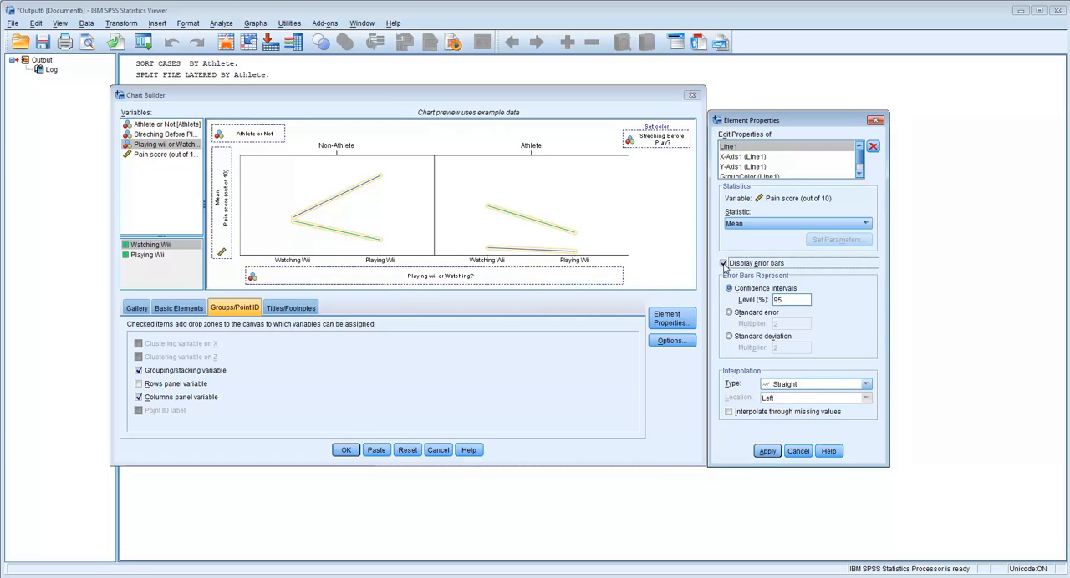
{"action": "left_click", "coordinate": [769, 452]}
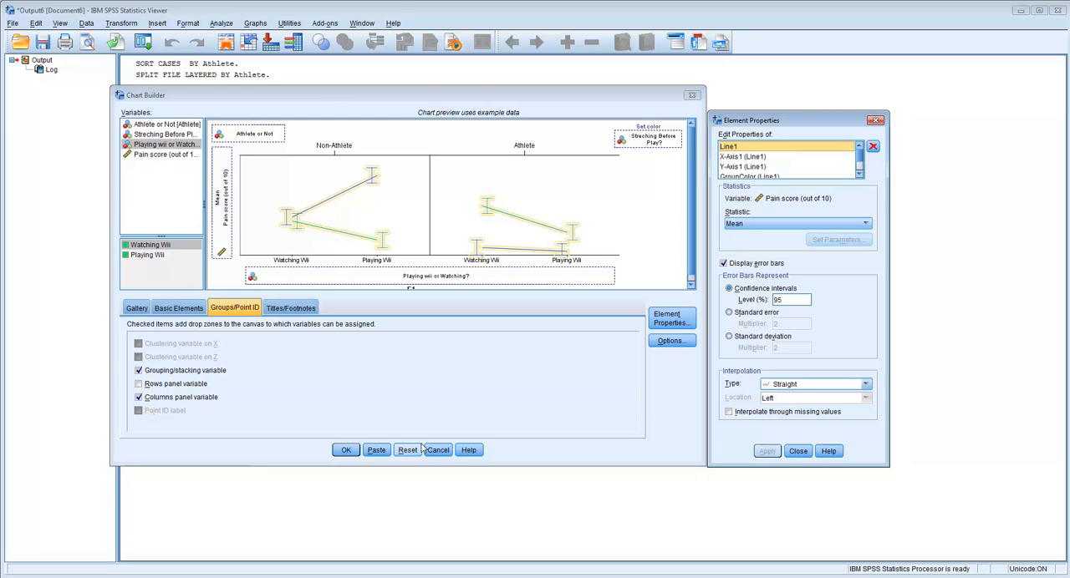
{"action": "left_click", "coordinate": [346, 451]}
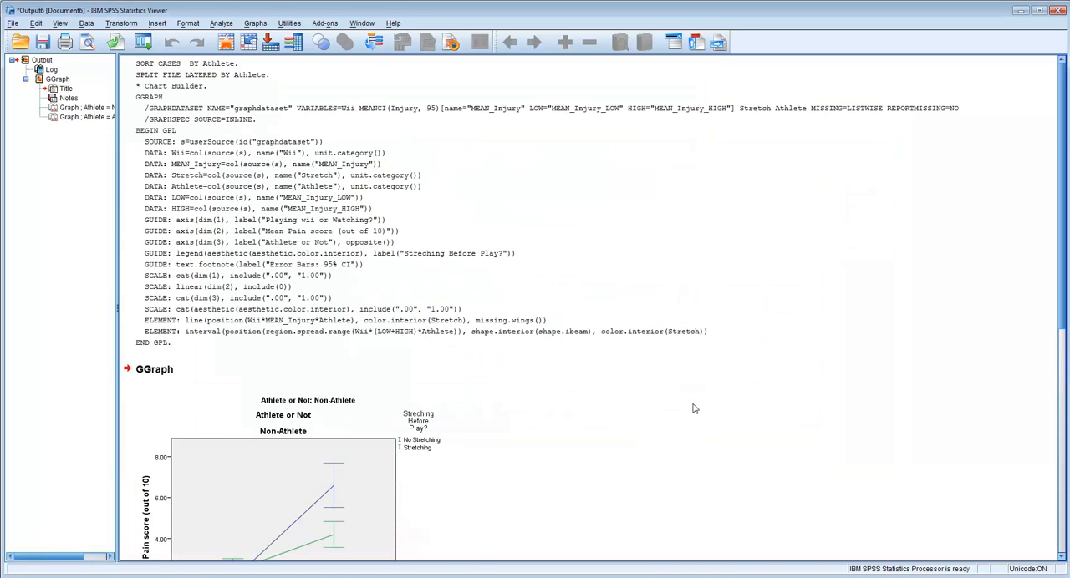
Examine the generated Non-Athlete and Athlete line graphs and check them against the reference graph in the Word document
{"action": "scroll", "coordinate": [693, 407], "scroll_direction": "down", "scroll_amount": 8}
{"action": "scroll", "coordinate": [693, 407], "scroll_direction": "down", "scroll_amount": 2}
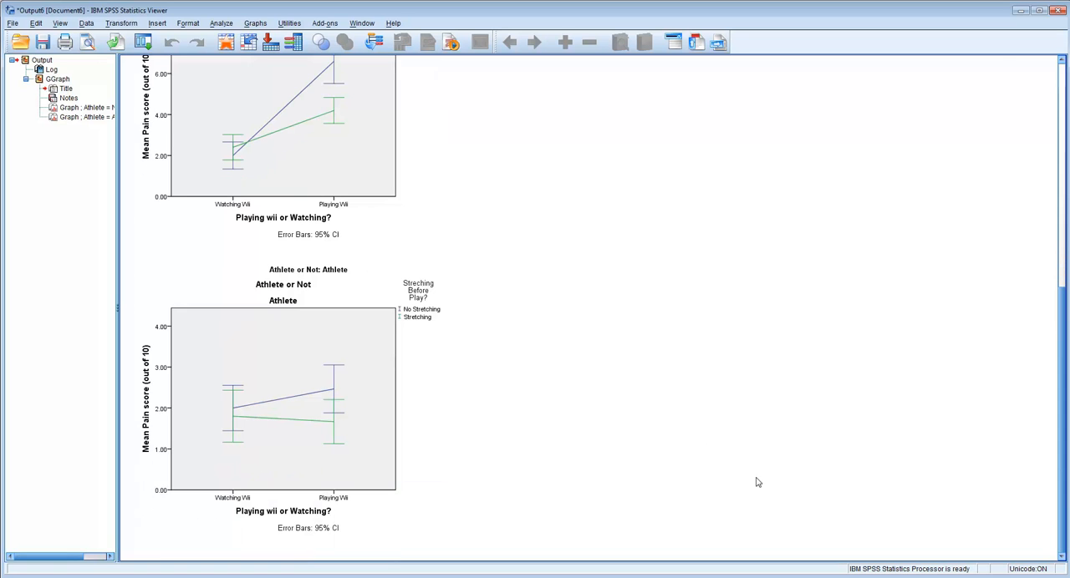
{"action": "left_click", "coordinate": [726, 577]}
{"action": "left_click_drag", "start_coordinate": [689, 80], "coordinate": [728, 48]}
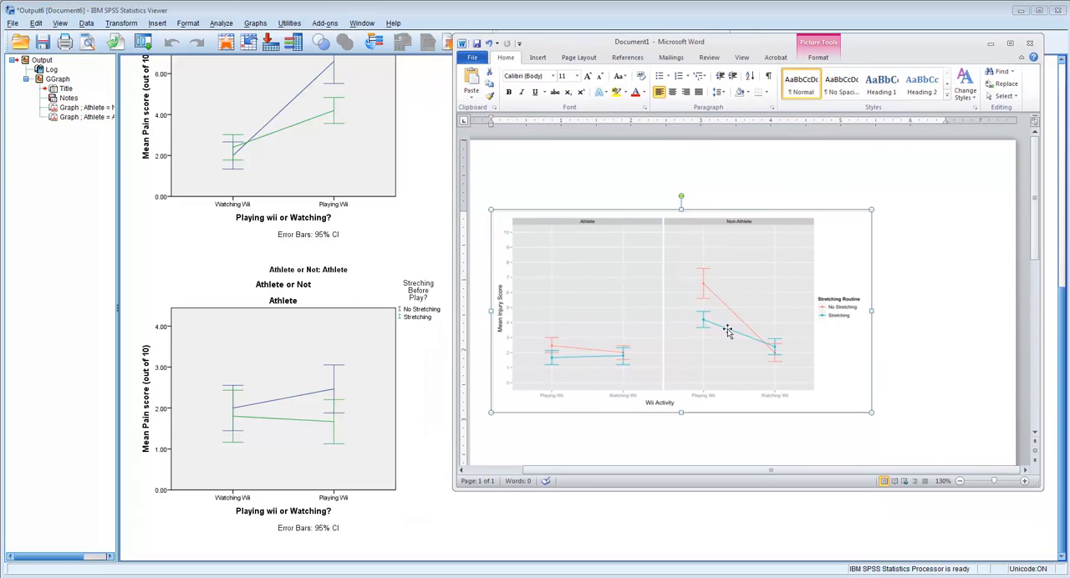
{"action": "left_click", "coordinate": [423, 307]}
{"action": "scroll", "coordinate": [430, 326], "scroll_direction": "down", "scroll_amount": 1}
{"action": "scroll", "coordinate": [428, 326], "scroll_direction": "up", "scroll_amount": 1}
{"action": "left_click", "coordinate": [719, 521]}
{"action": "scroll", "coordinate": [564, 404], "scroll_direction": "up", "scroll_amount": 1}
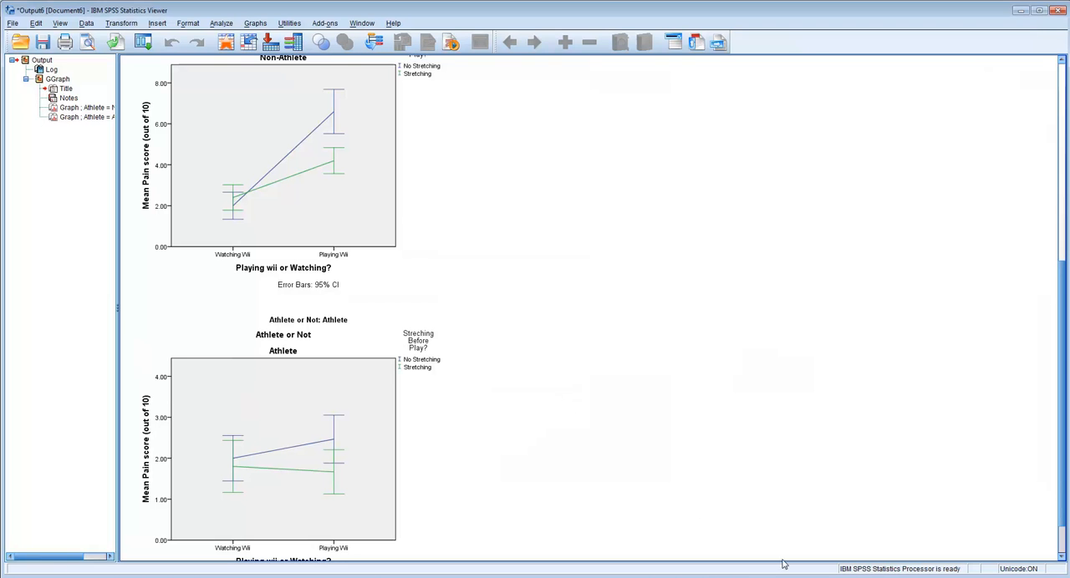
Bring up the Word reference graph again and compare its panels with the two SPSS line graphs
{"action": "left_click", "coordinate": [757, 576]}
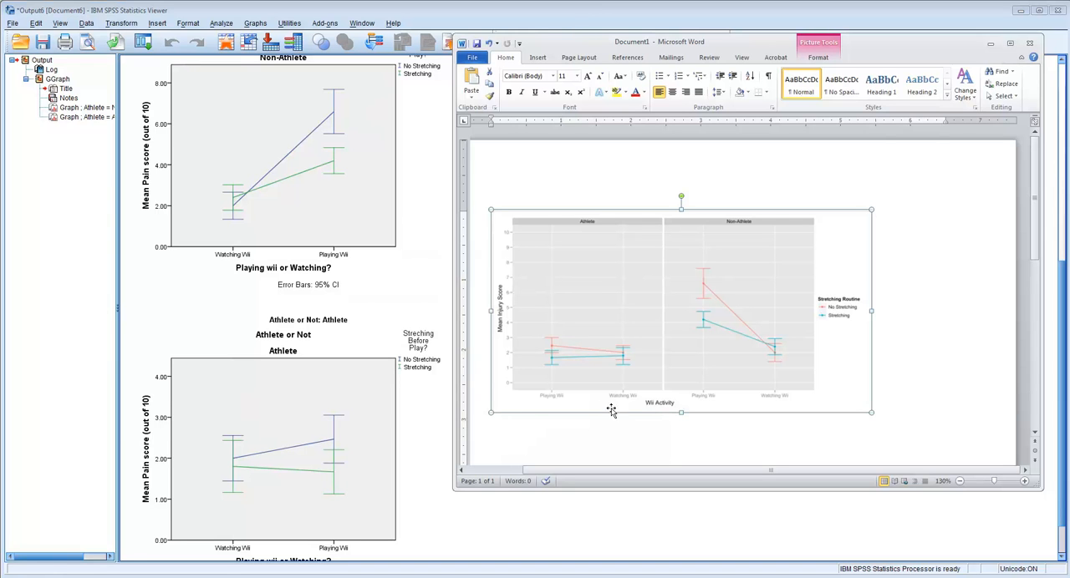
{"action": "left_click", "coordinate": [416, 448]}
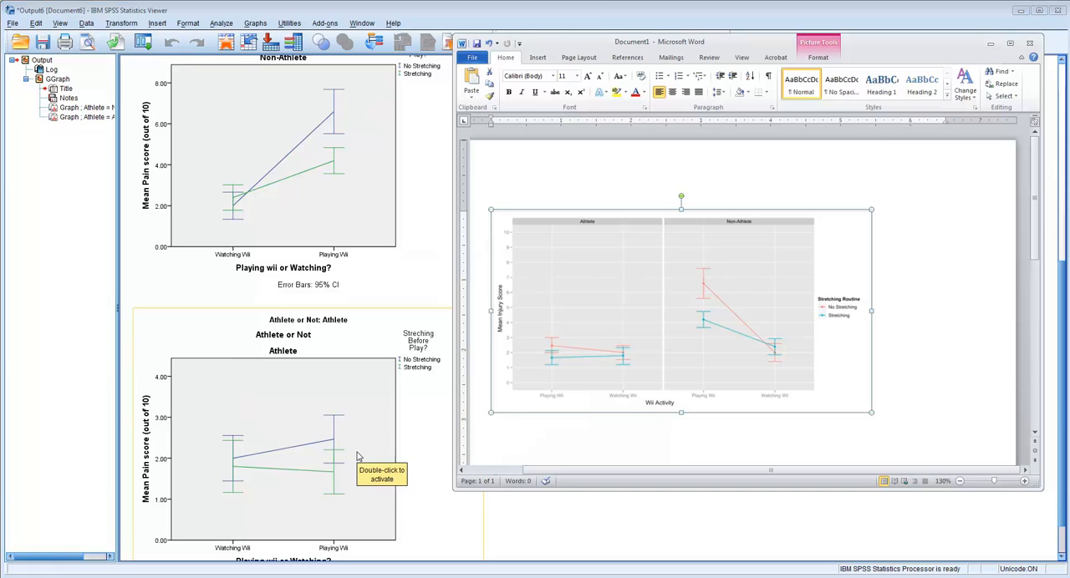
{"action": "left_click", "coordinate": [623, 334]}
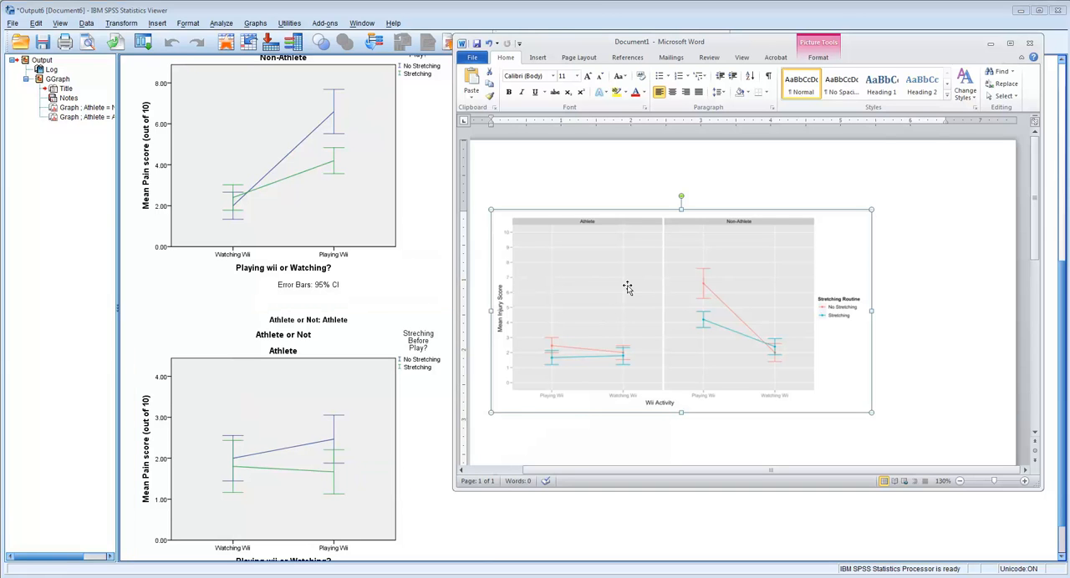
{"action": "left_click", "coordinate": [445, 398]}
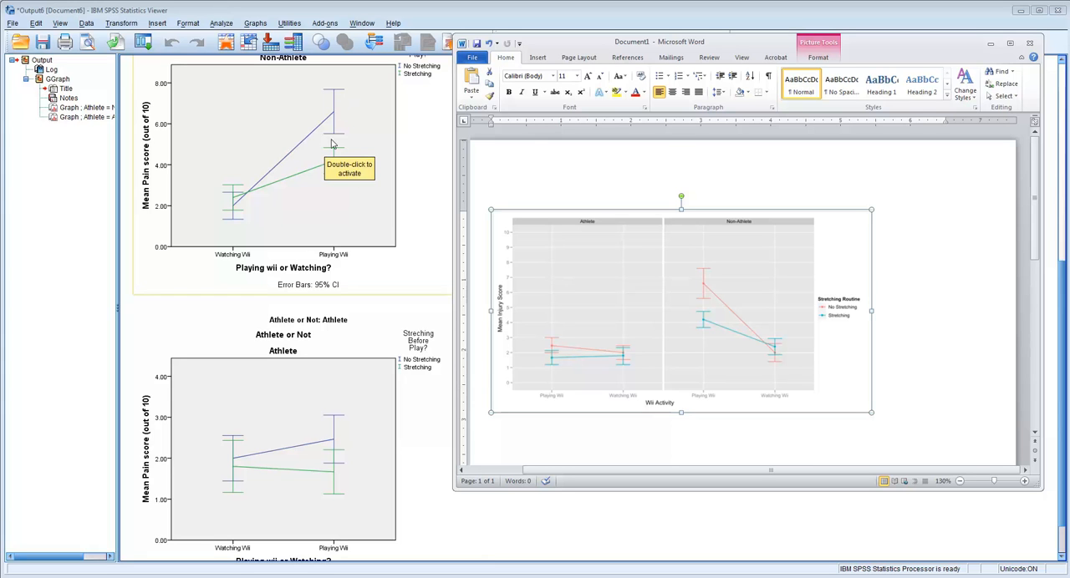
{"action": "left_click", "coordinate": [421, 214]}
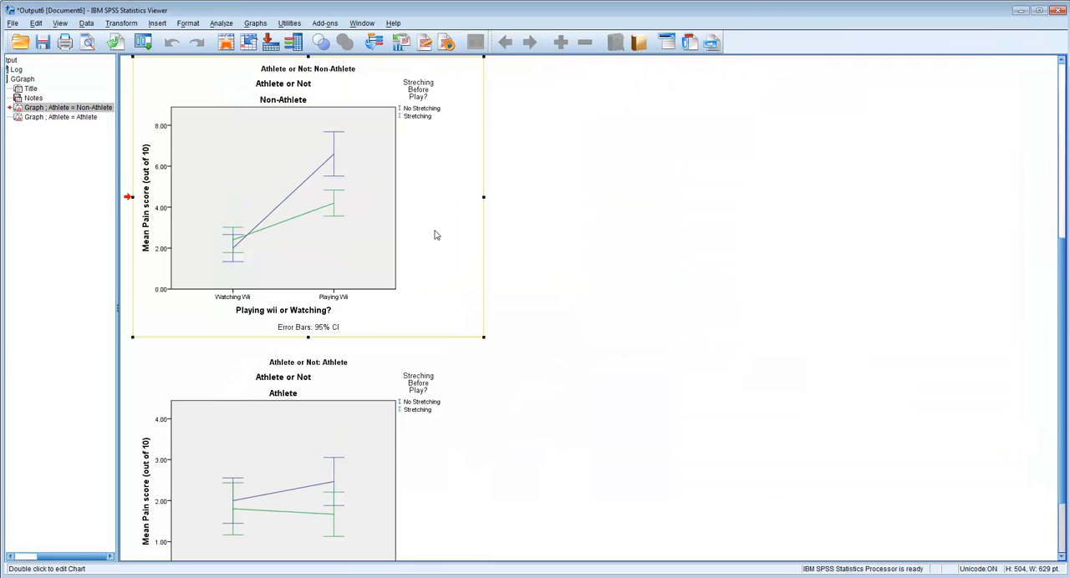
{"action": "left_click", "coordinate": [609, 262]}
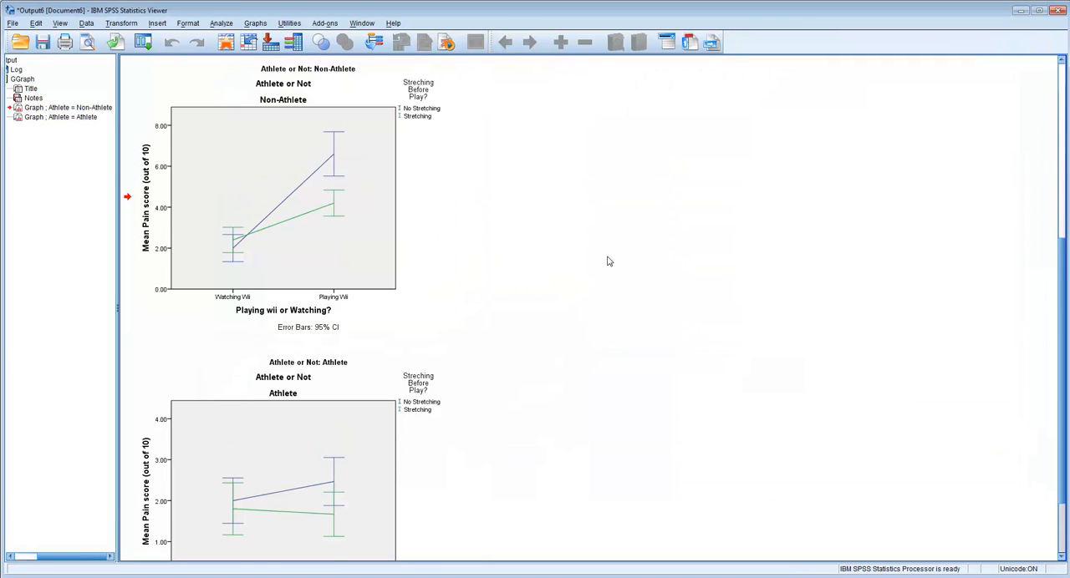
Review the separate Non-Athlete and Athlete line graphs in the output
{"action": "left_click", "coordinate": [341, 171]}
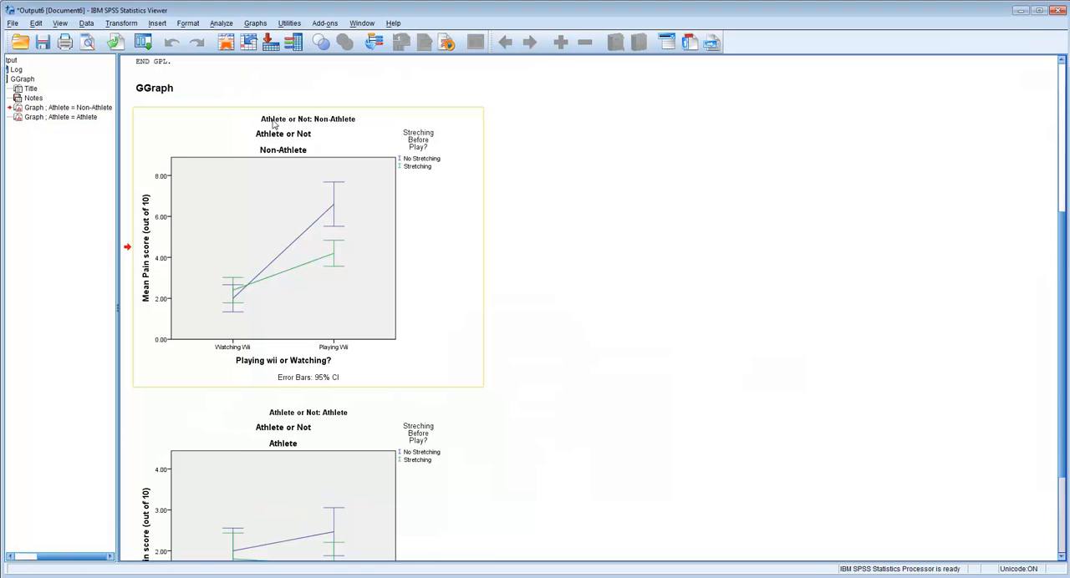
{"action": "scroll", "coordinate": [339, 246], "scroll_direction": "down", "scroll_amount": 1}
{"action": "left_click", "coordinate": [293, 385]}
{"action": "left_click", "coordinate": [537, 298]}
{"action": "scroll", "coordinate": [547, 293], "scroll_direction": "down", "scroll_amount": 2}
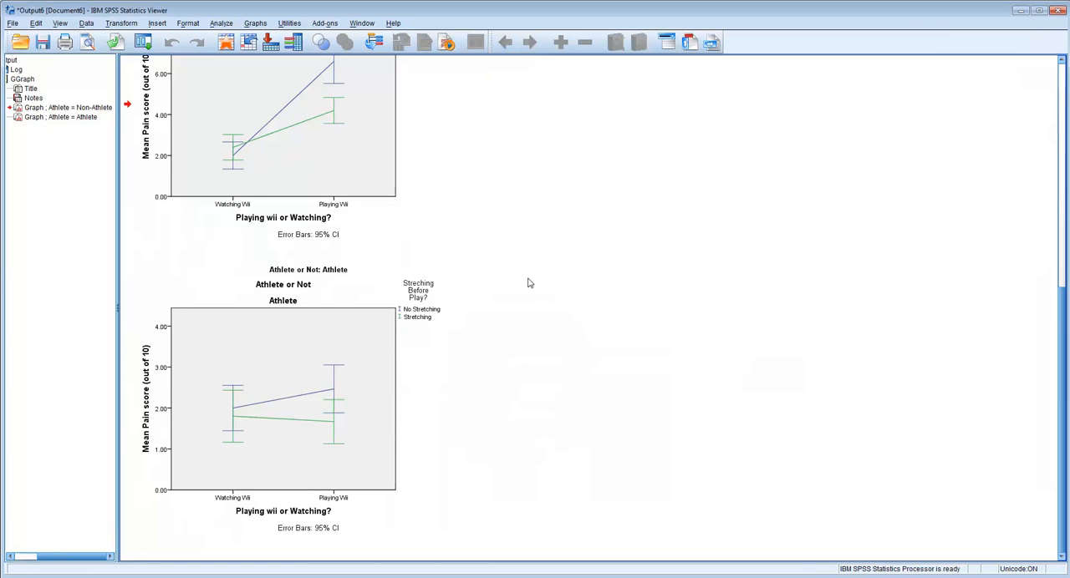
{"action": "left_click", "coordinate": [325, 71]}
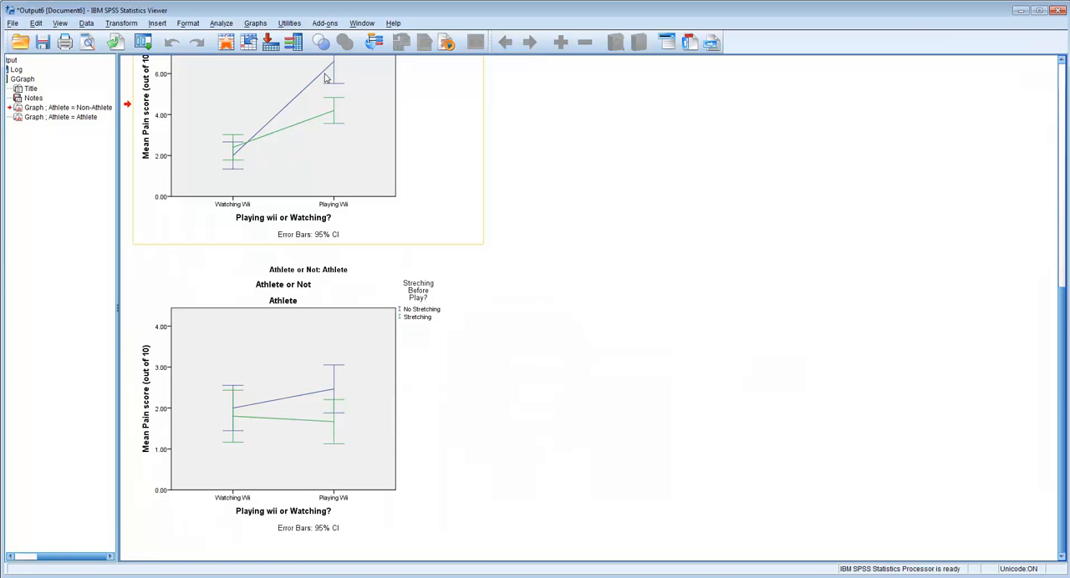
Start defining a legacy multiple line chart based on summaries for groups of cases
{"action": "left_click", "coordinate": [222, 24]}
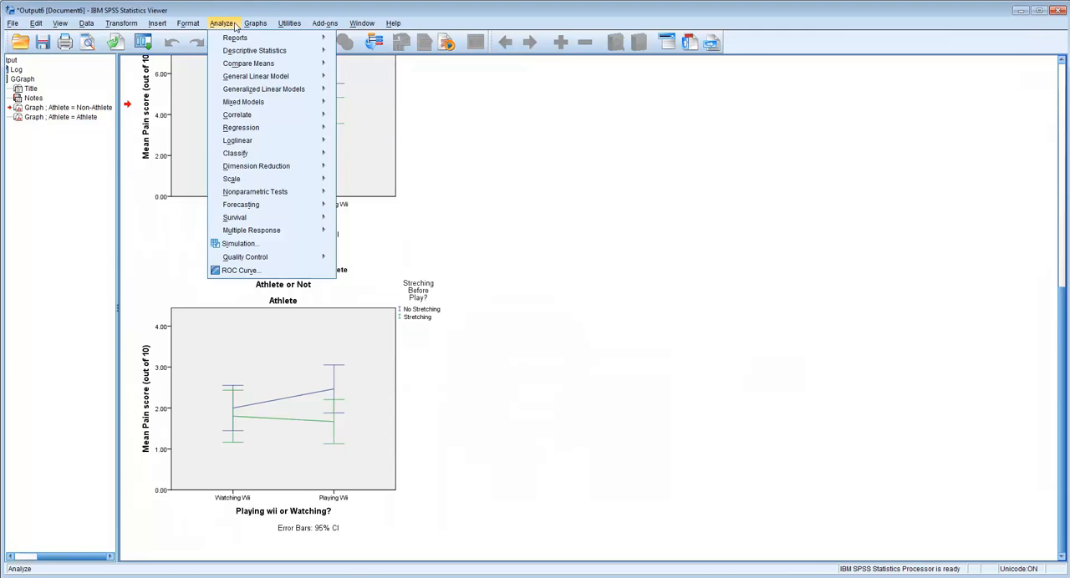
{"action": "mouse_move", "coordinate": [255, 24]}
{"action": "mouse_move", "coordinate": [282, 95]}
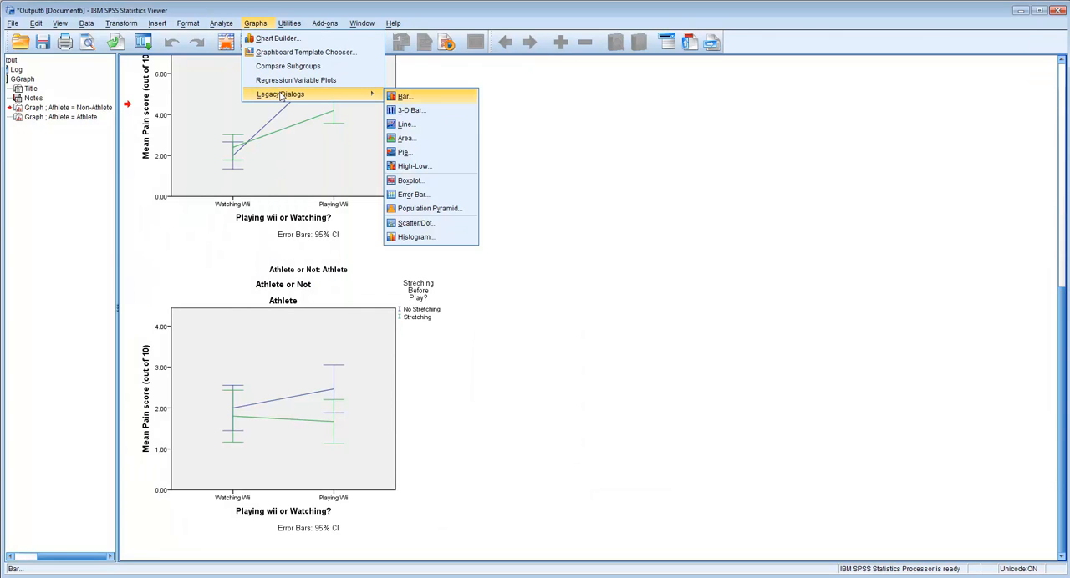
{"action": "left_click", "coordinate": [406, 124]}
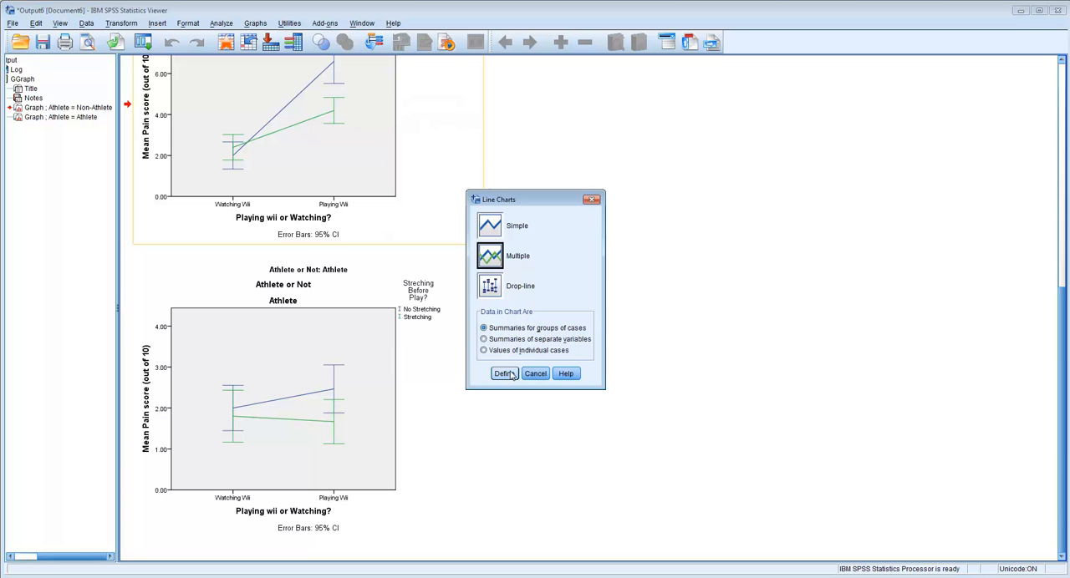
{"action": "left_click", "coordinate": [504, 374]}
Check the pain score variable, the statistic applied to it and the other options for what the lines represent
{"action": "left_click", "coordinate": [619, 188]}
{"action": "left_click", "coordinate": [561, 187]}
{"action": "left_click", "coordinate": [561, 186]}
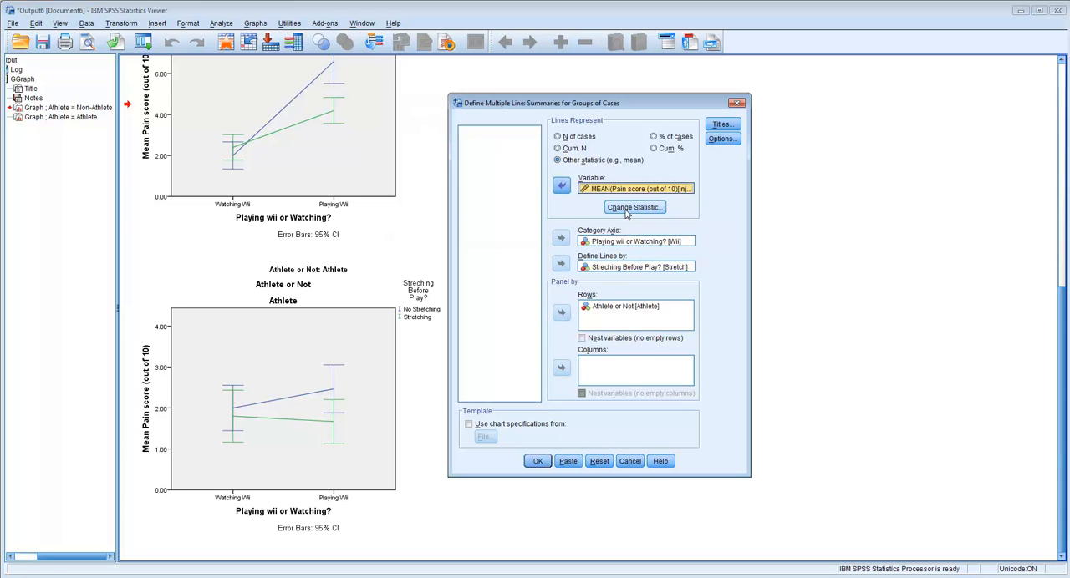
{"action": "left_click", "coordinate": [627, 208]}
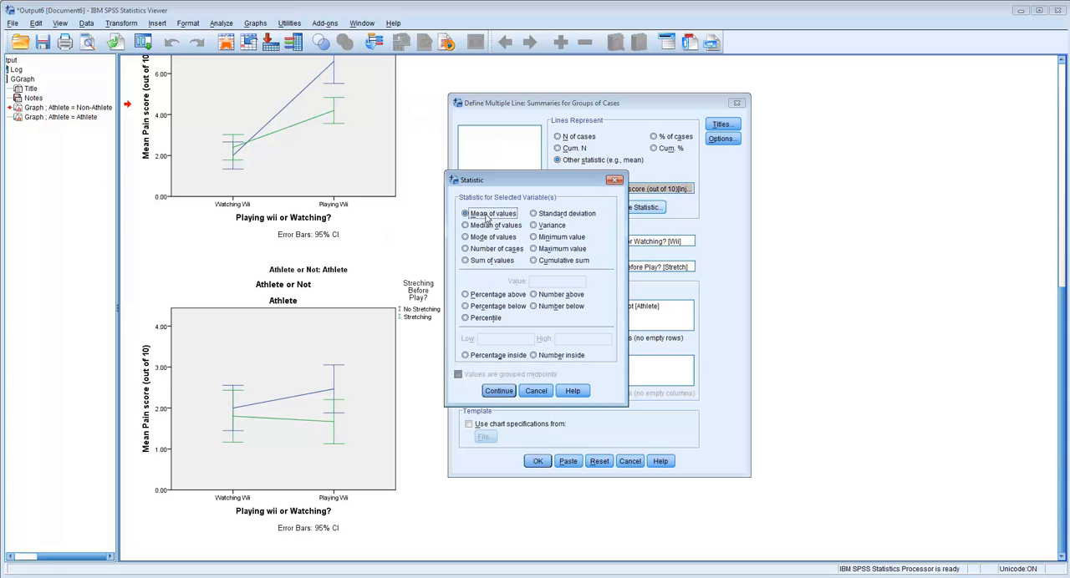
{"action": "left_click", "coordinate": [613, 182]}
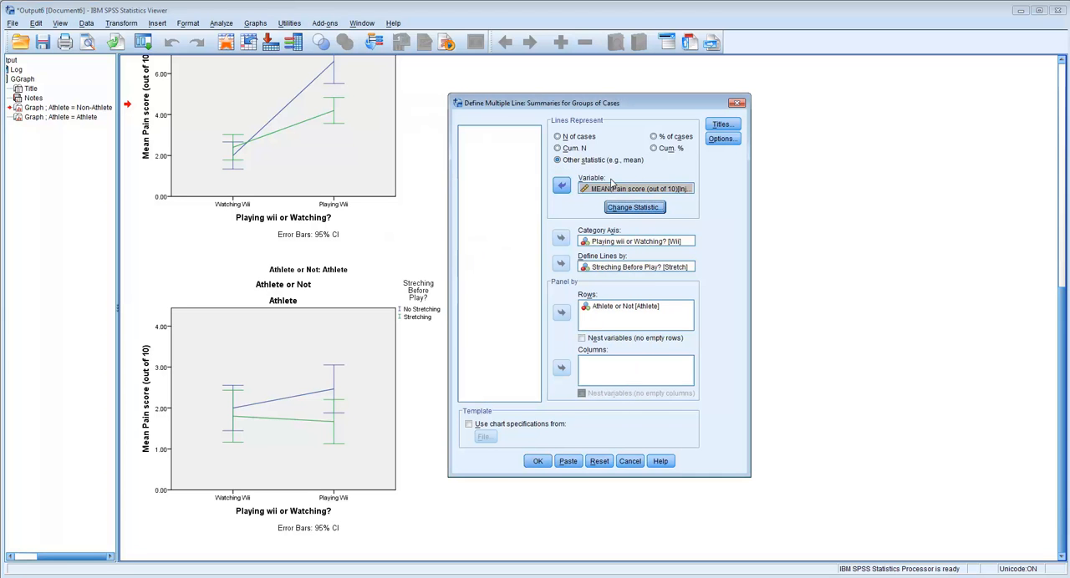
{"action": "left_click", "coordinate": [573, 150]}
{"action": "left_click", "coordinate": [573, 138]}
{"action": "left_click", "coordinate": [571, 148]}
{"action": "left_click", "coordinate": [573, 159]}
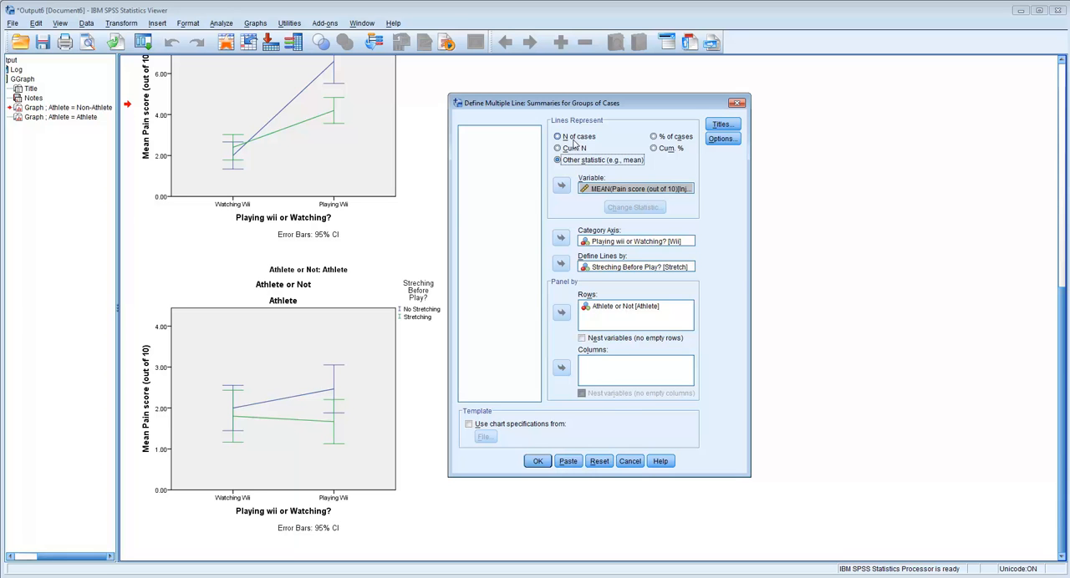
Remove Playing wii or Watching? from the category axis and assign it back there
{"action": "left_click", "coordinate": [600, 243]}
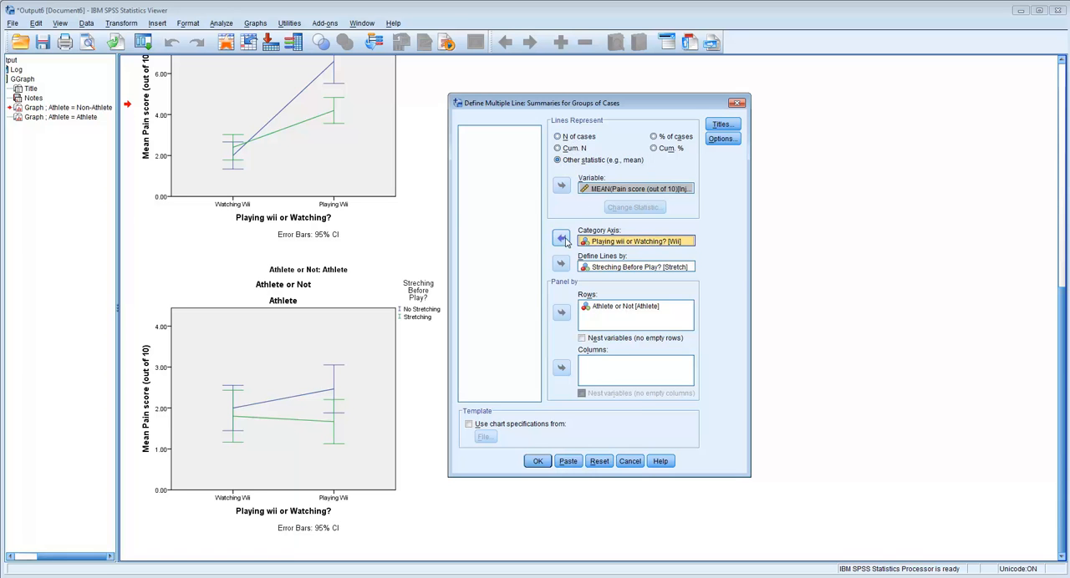
{"action": "left_click", "coordinate": [564, 240]}
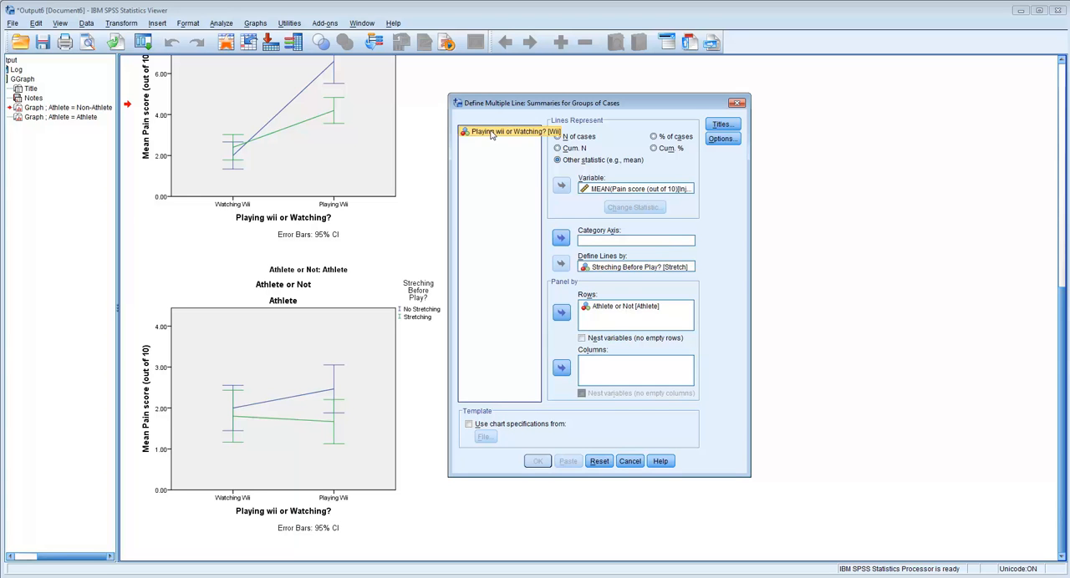
{"action": "left_click", "coordinate": [561, 240]}
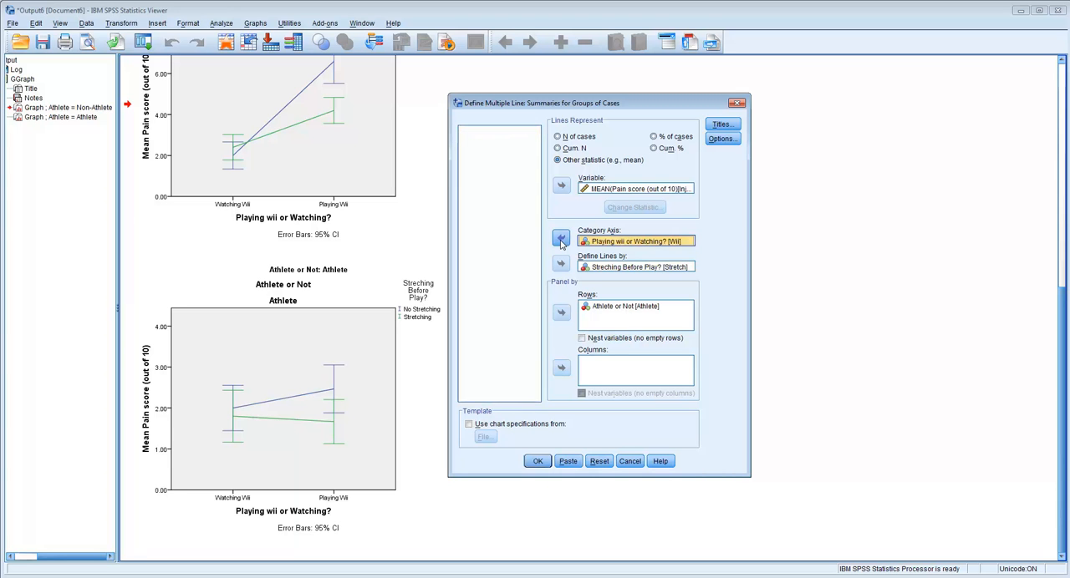
Check Streching Before Play? as the line-defining variable and inspect the chart's error bar options
{"action": "left_click", "coordinate": [613, 268]}
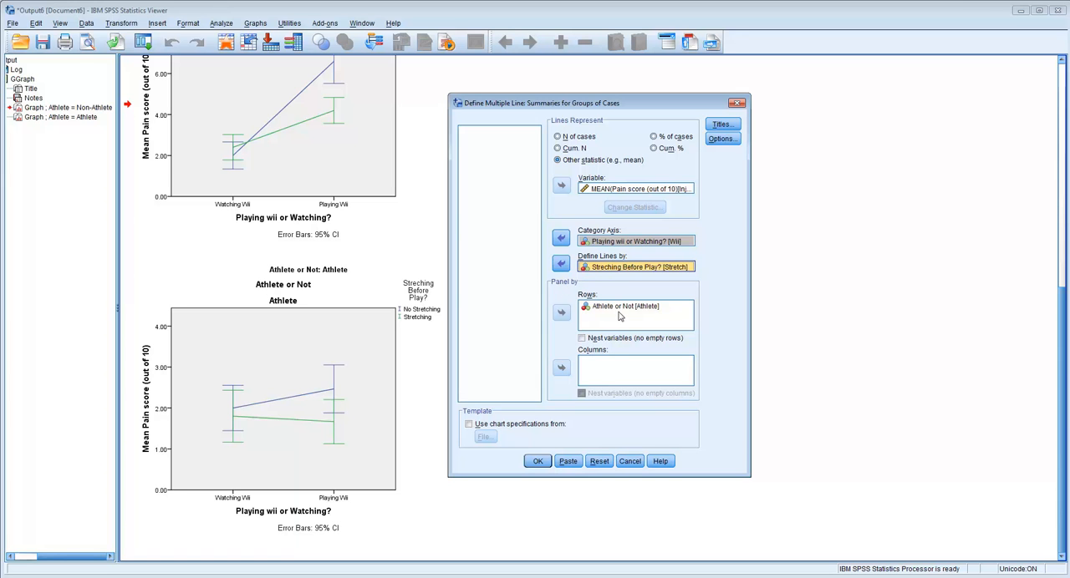
{"action": "left_click", "coordinate": [735, 140]}
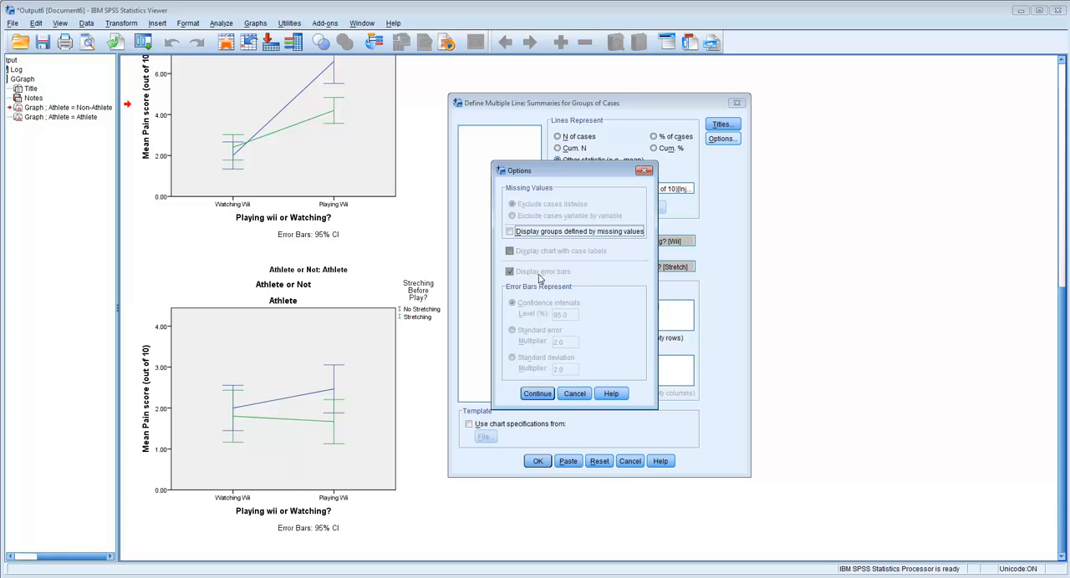
{"action": "left_click", "coordinate": [644, 170]}
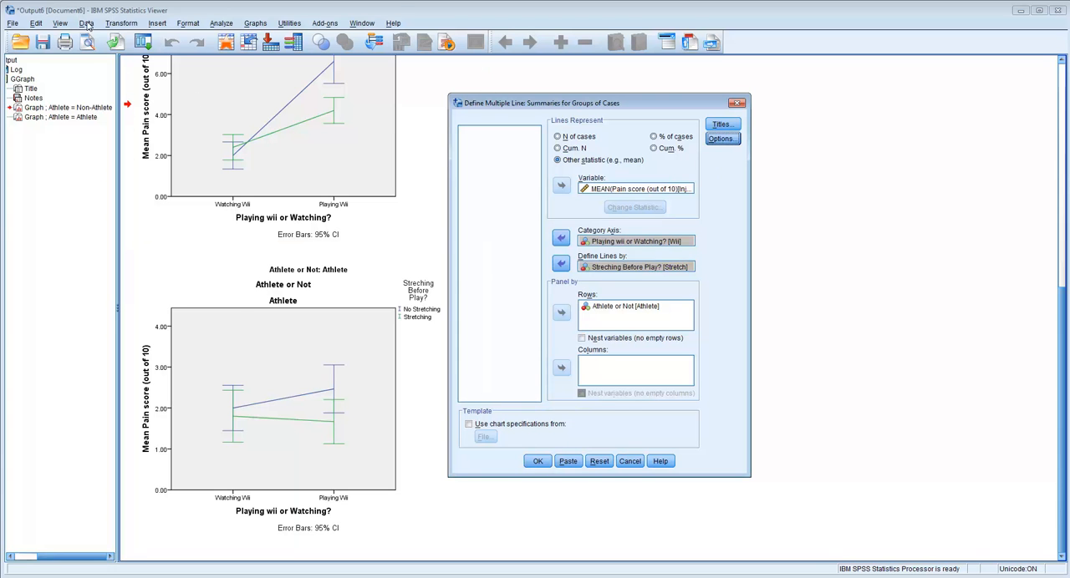
Turn off the file split by resetting Split File to analyze all cases without creating groups
{"action": "left_click", "coordinate": [87, 25]}
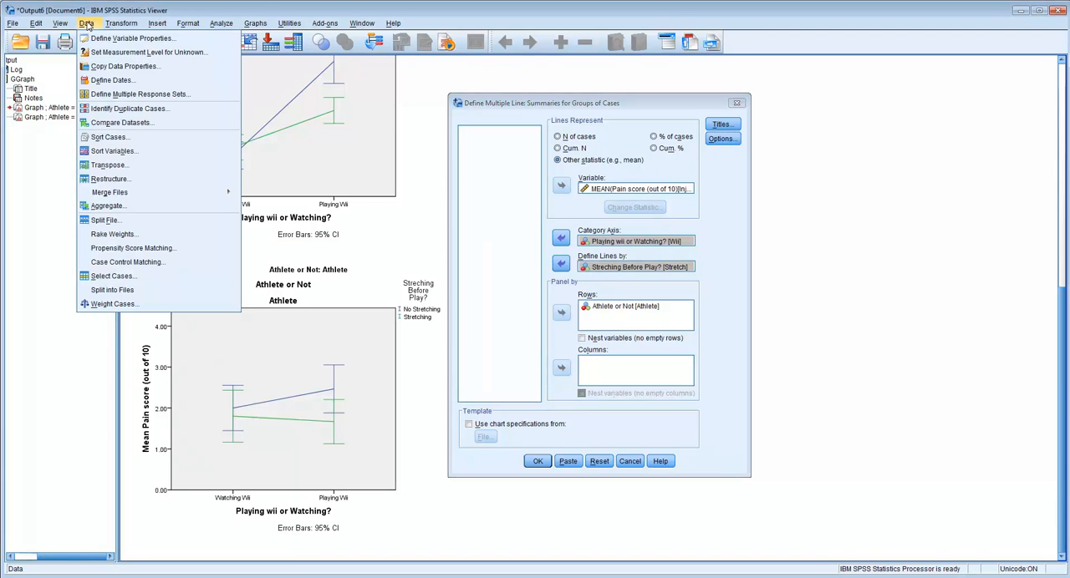
{"action": "left_click", "coordinate": [105, 219]}
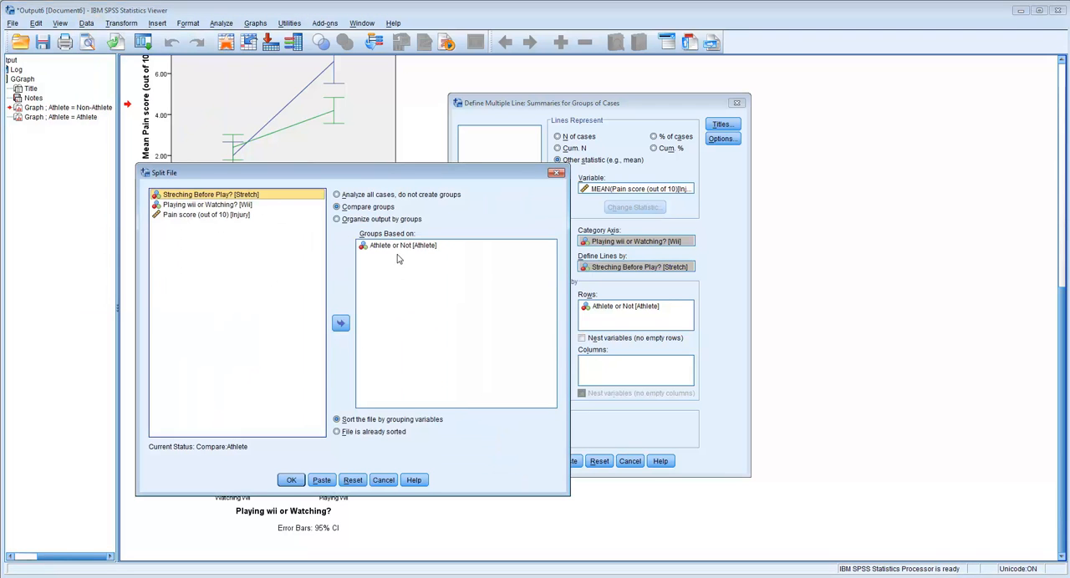
{"action": "left_click", "coordinate": [358, 481]}
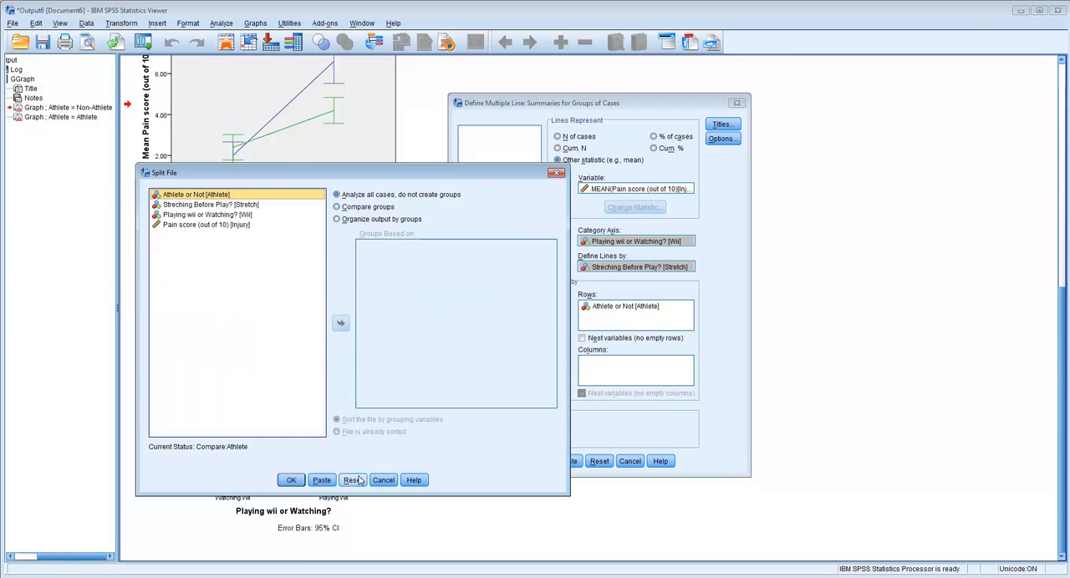
{"action": "left_click", "coordinate": [291, 482]}
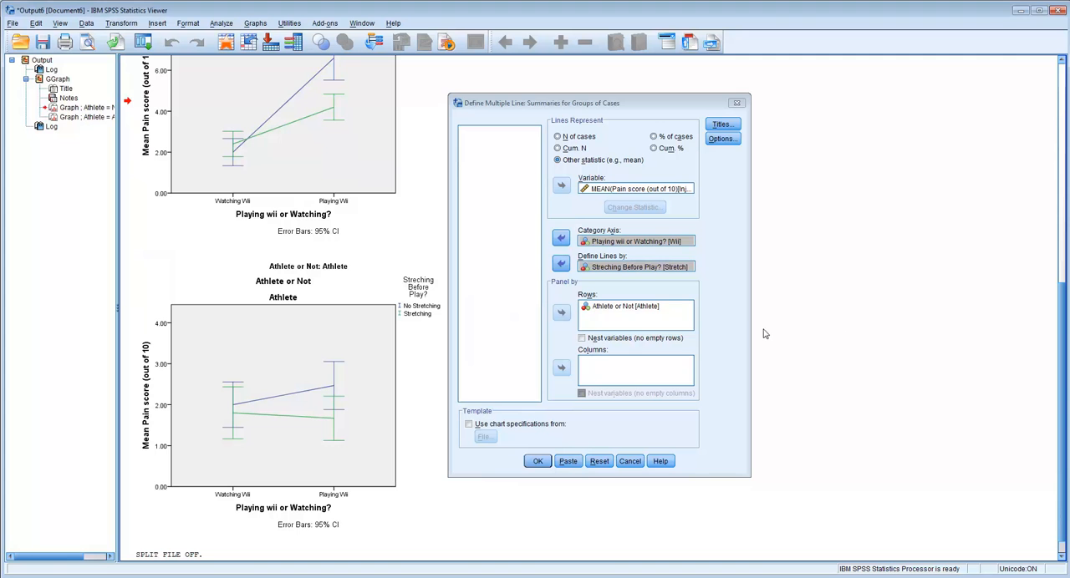
Generate the multiple line chart with Athlete or Not as row panels and compare it with the reference graph in Word
{"action": "left_click", "coordinate": [537, 464]}
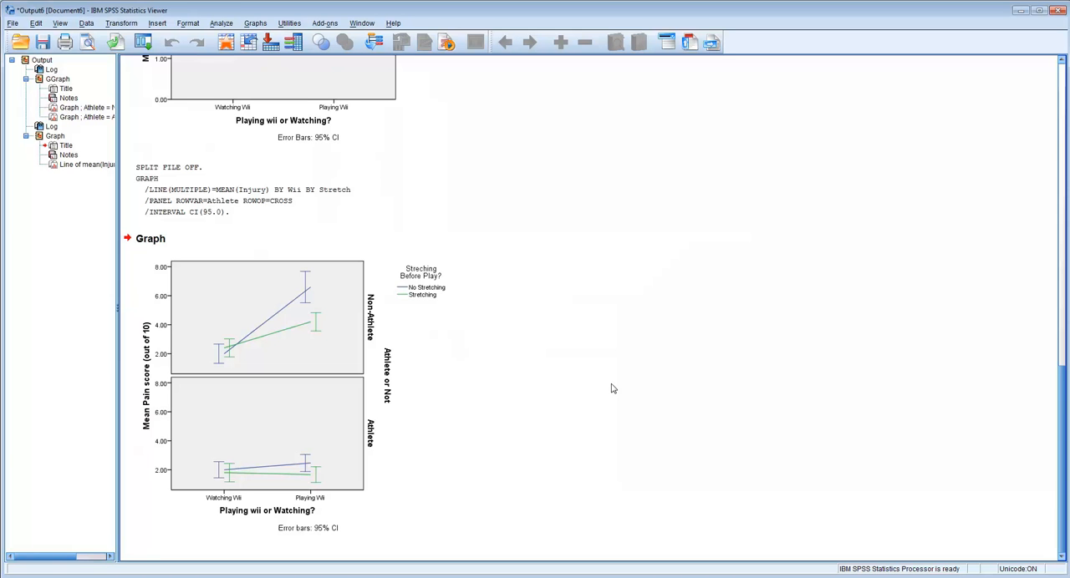
{"action": "left_click", "coordinate": [295, 304]}
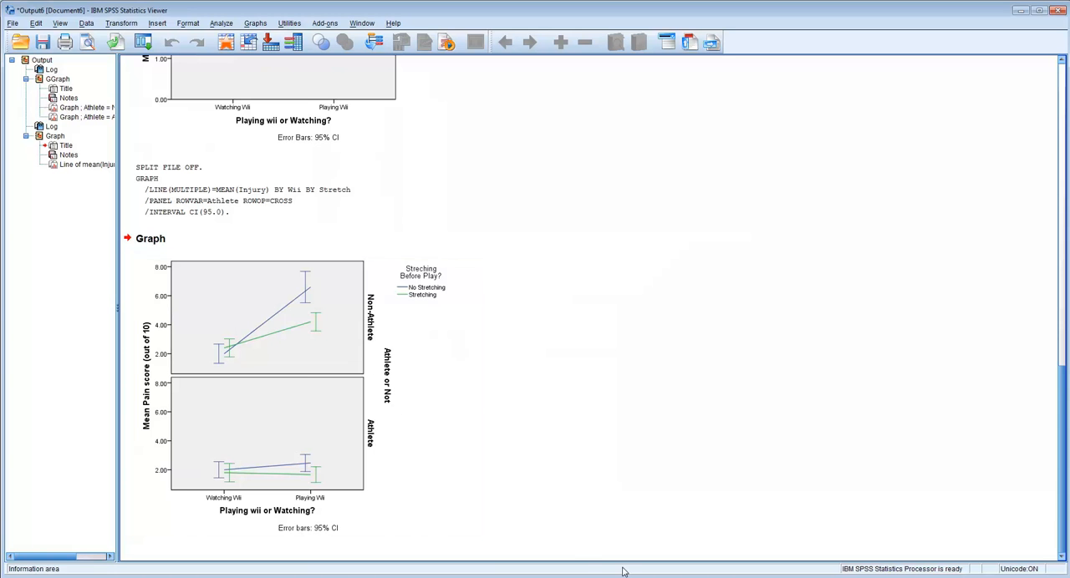
{"action": "left_click", "coordinate": [584, 577]}
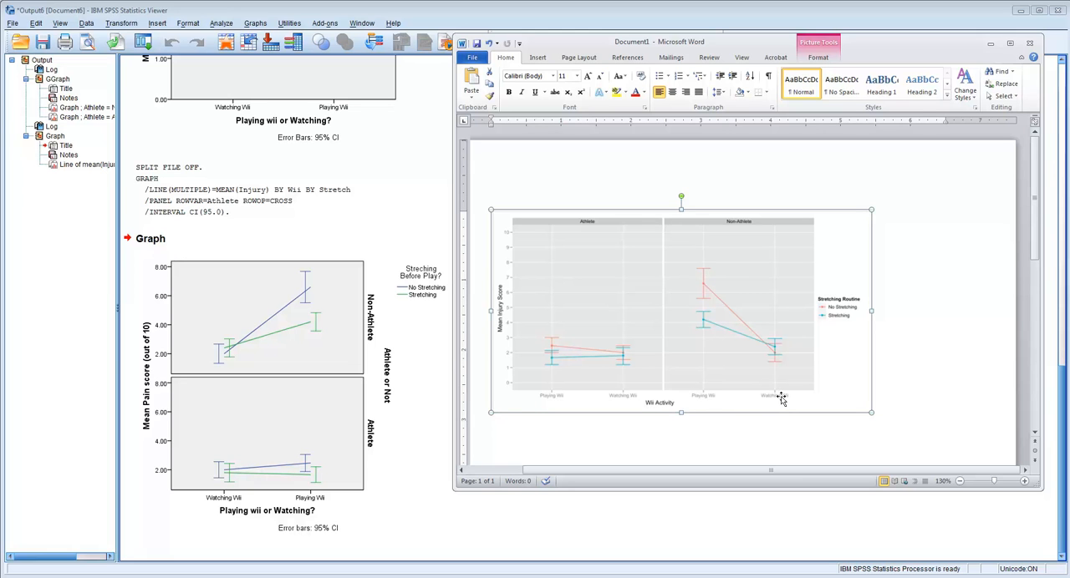
{"action": "left_click", "coordinate": [321, 407]}
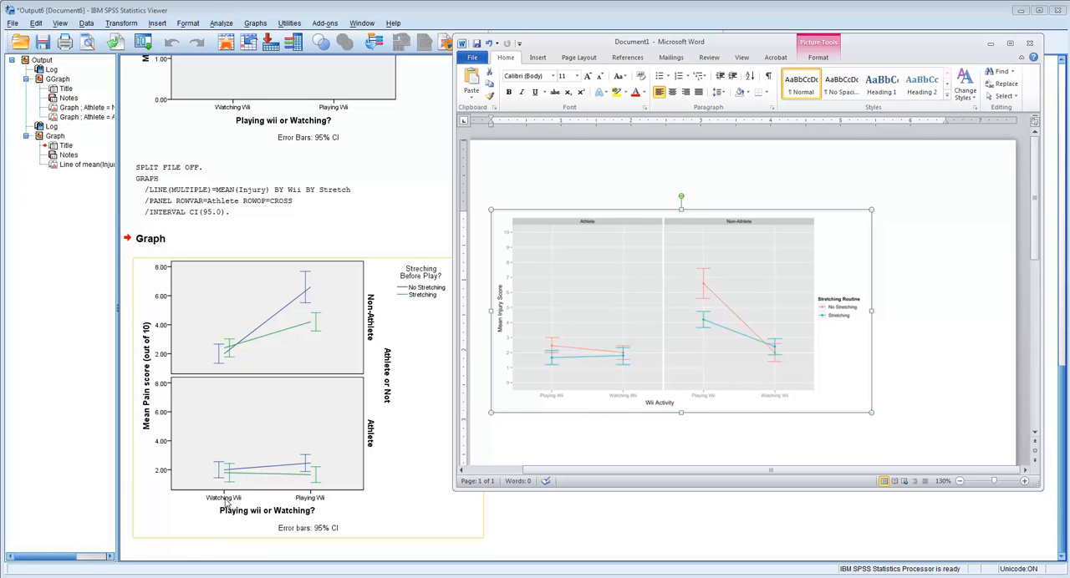